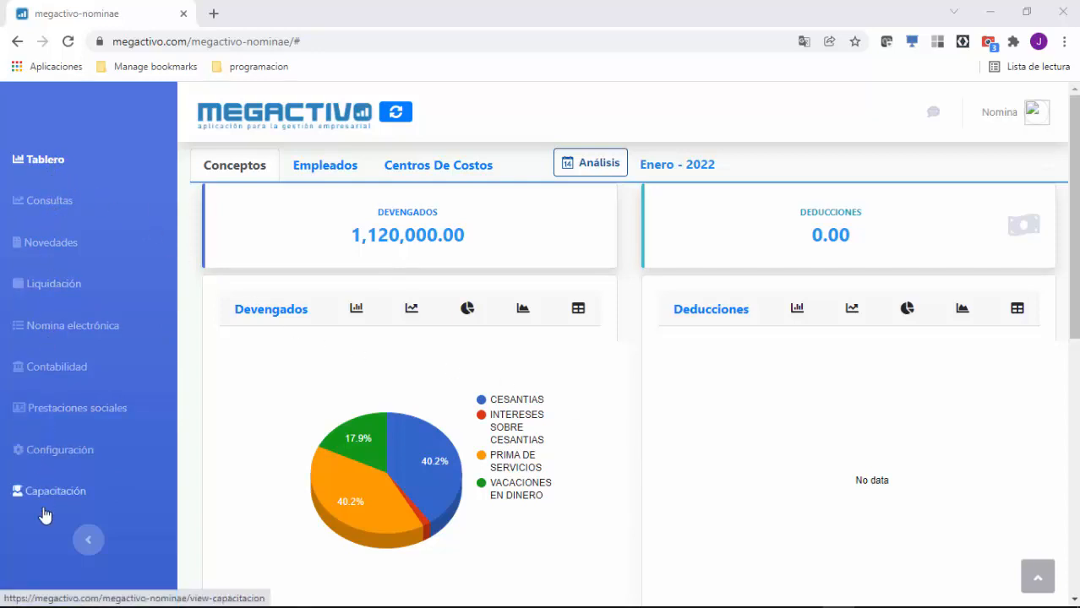
- Open the hourly salary change tool (Cambio de salarios) from the employee configuration
{"action": "left_click", "coordinate": [59, 458]}
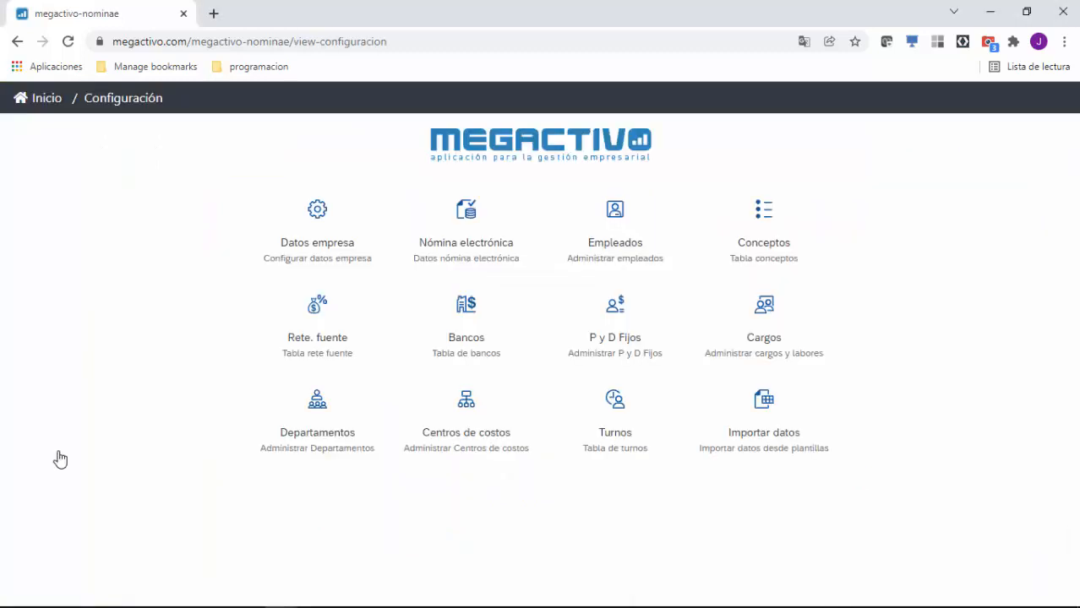
{"action": "left_click", "coordinate": [606, 244]}
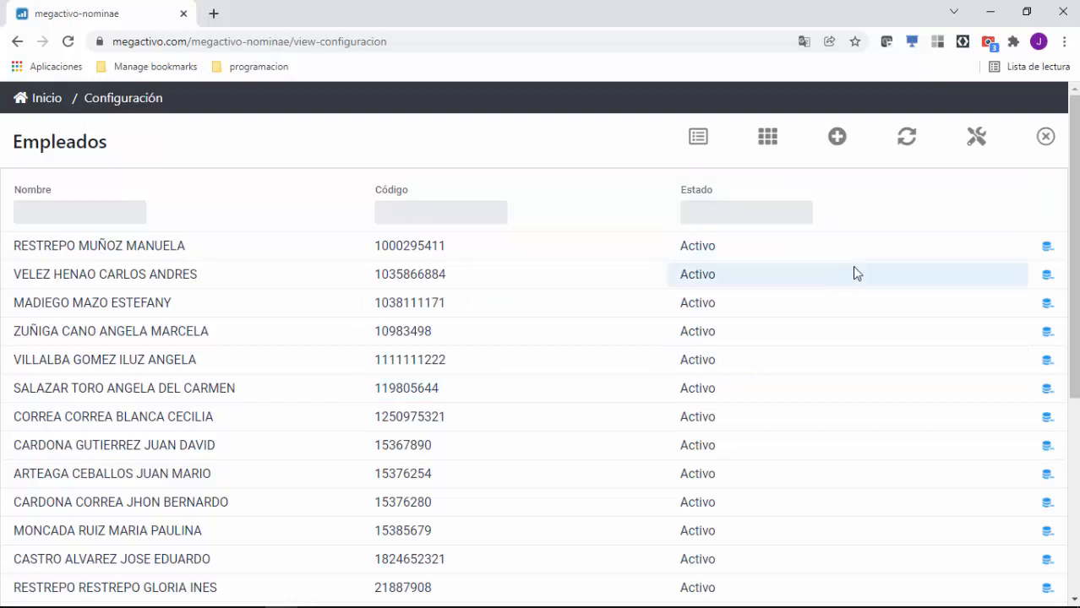
{"action": "left_click", "coordinate": [975, 142]}
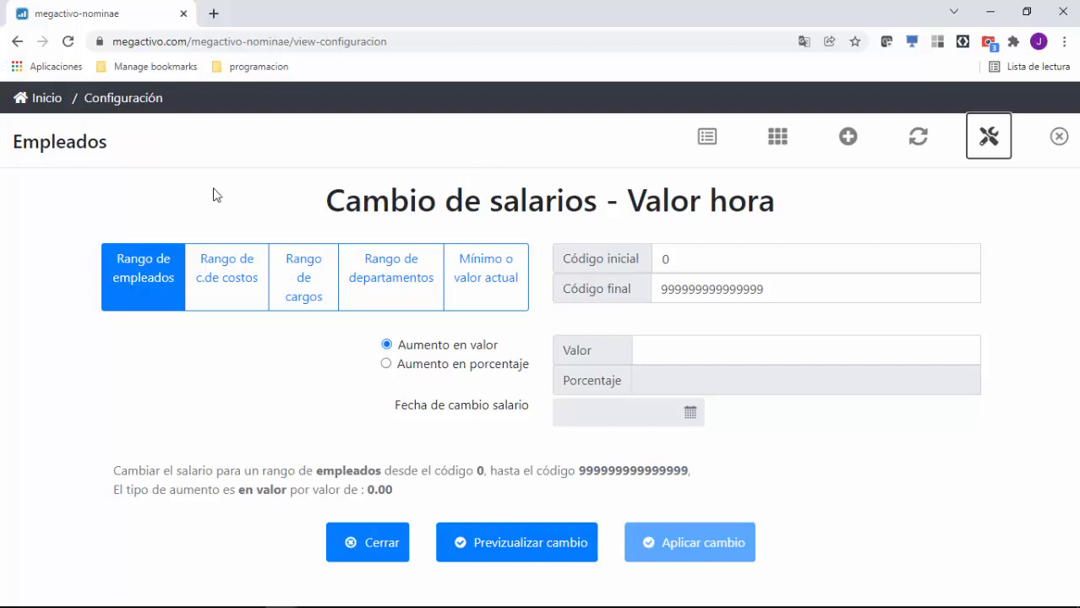
- Review the employee range and cost centre range options along with their initial and final code fields
{"action": "left_click", "coordinate": [134, 279]}
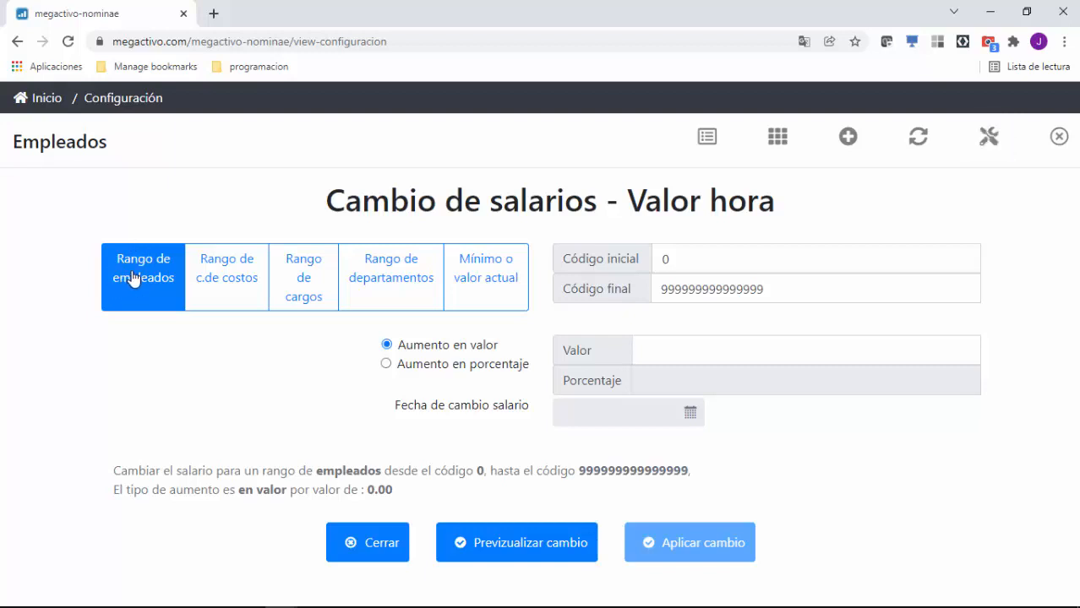
{"action": "double_click", "coordinate": [684, 259]}
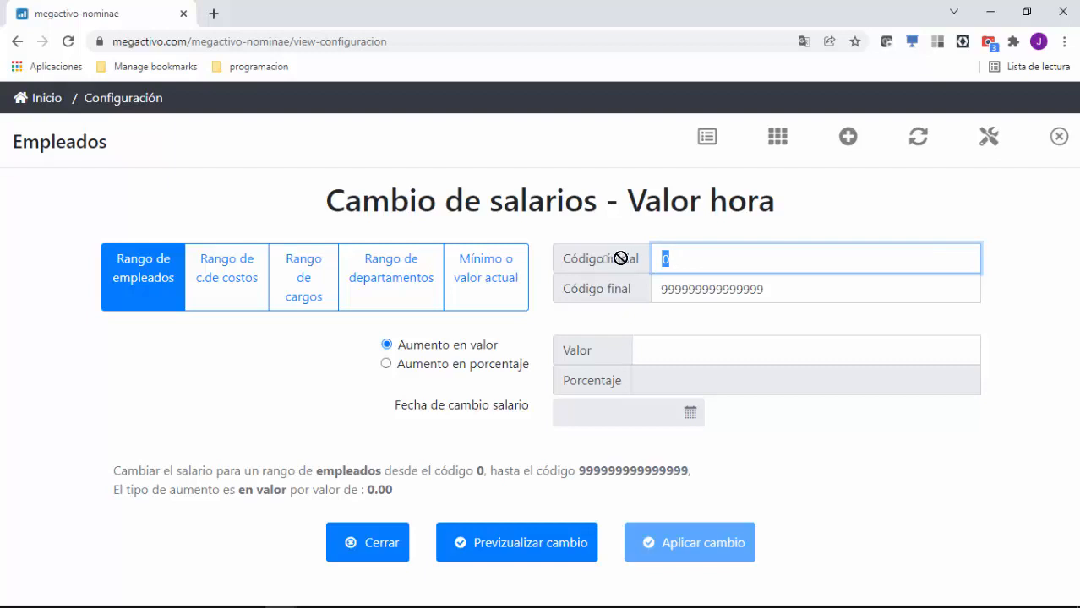
{"action": "double_click", "coordinate": [787, 289]}
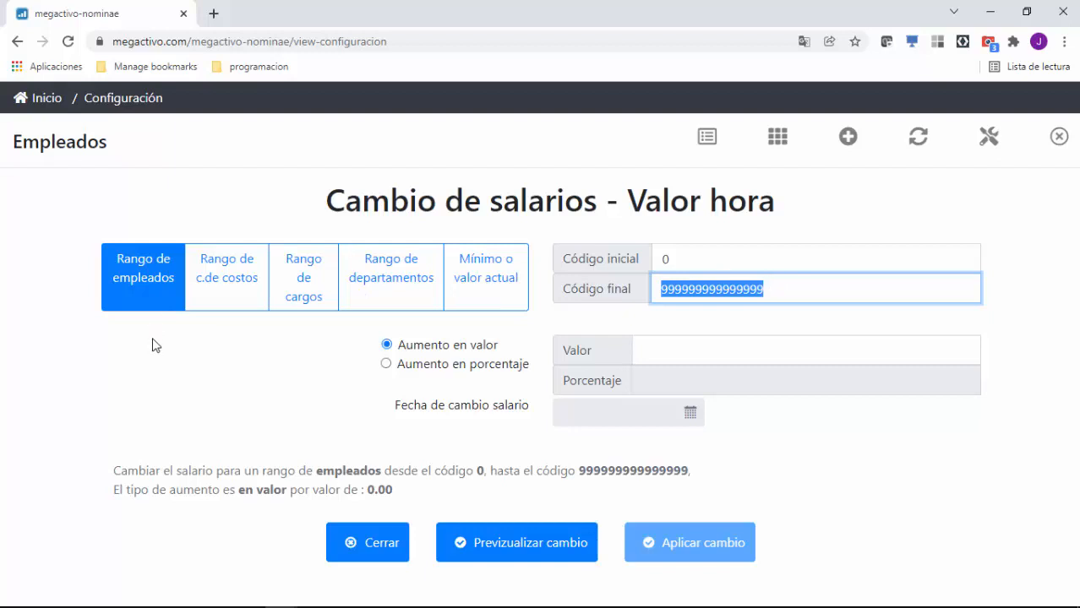
{"action": "left_click", "coordinate": [226, 277]}
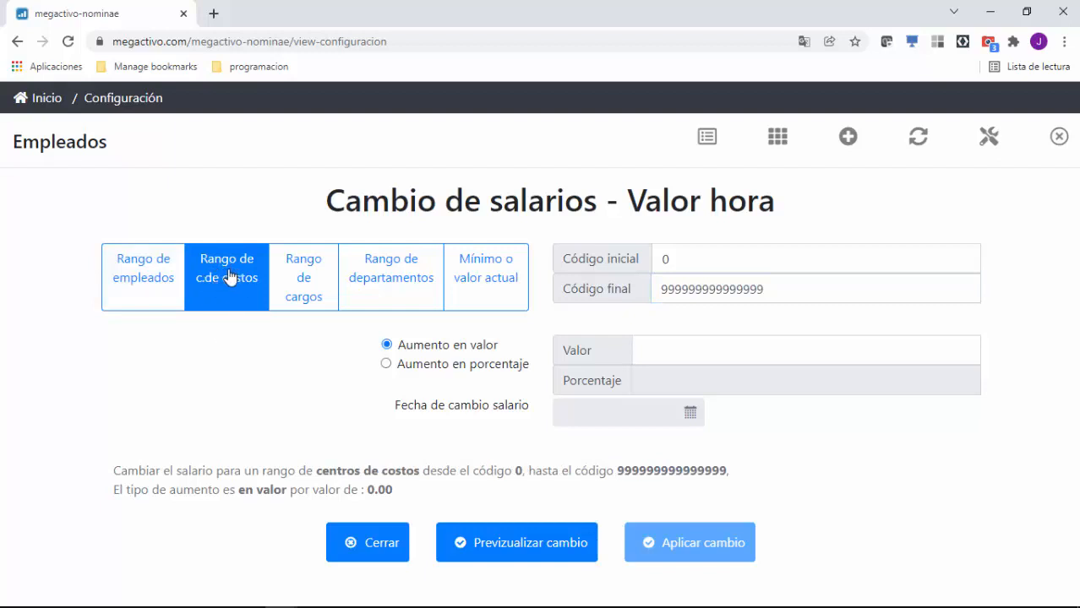
{"action": "double_click", "coordinate": [684, 254]}
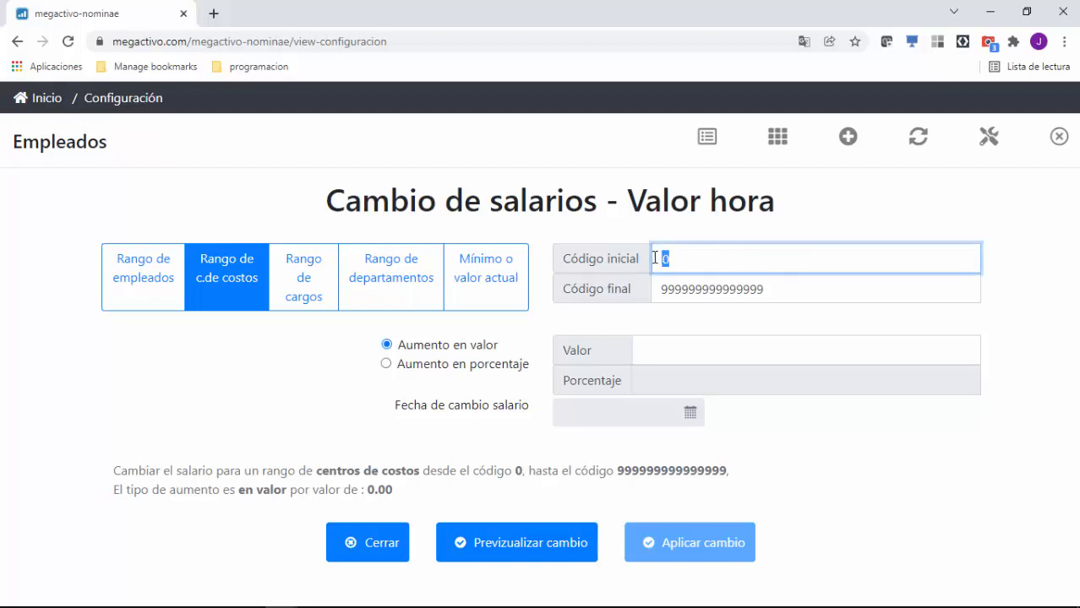
{"action": "double_click", "coordinate": [775, 293]}
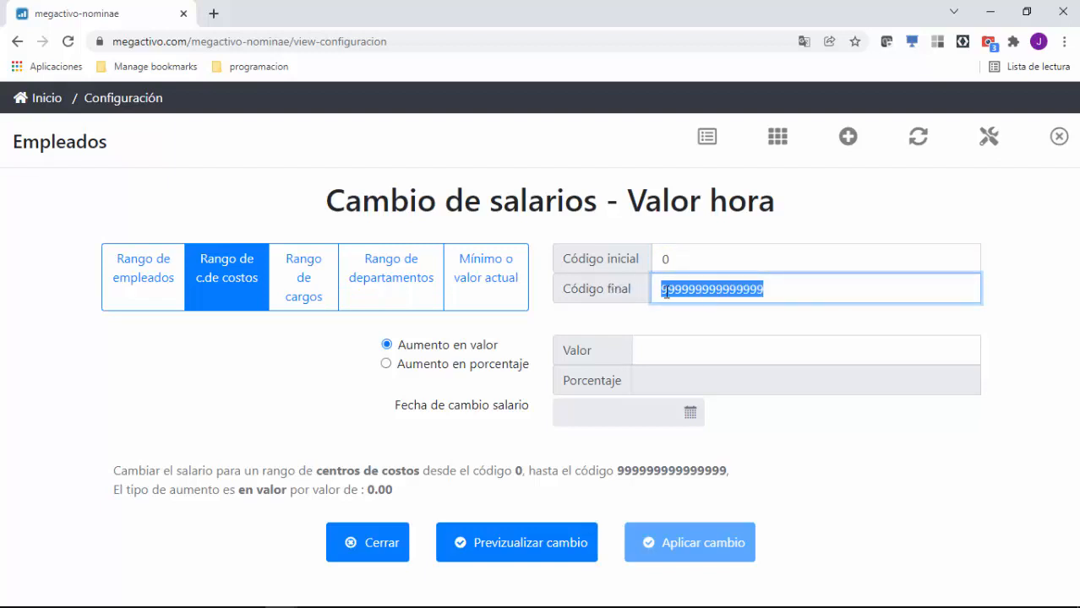
- Review the job position range and department range options, including the department's initial and final code fields
{"action": "left_click", "coordinate": [304, 281]}
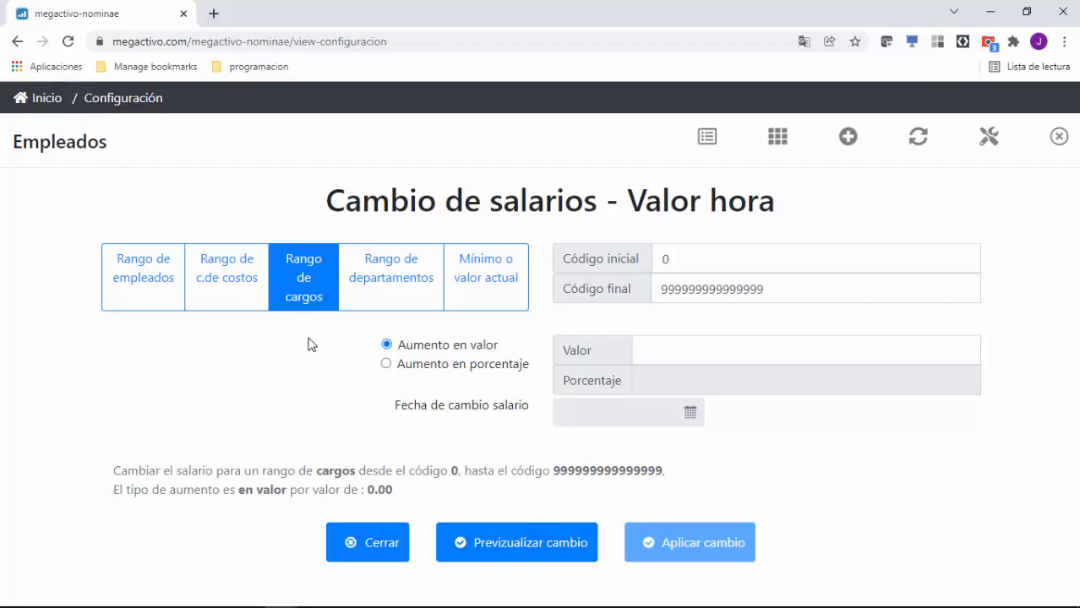
{"action": "left_click", "coordinate": [389, 283]}
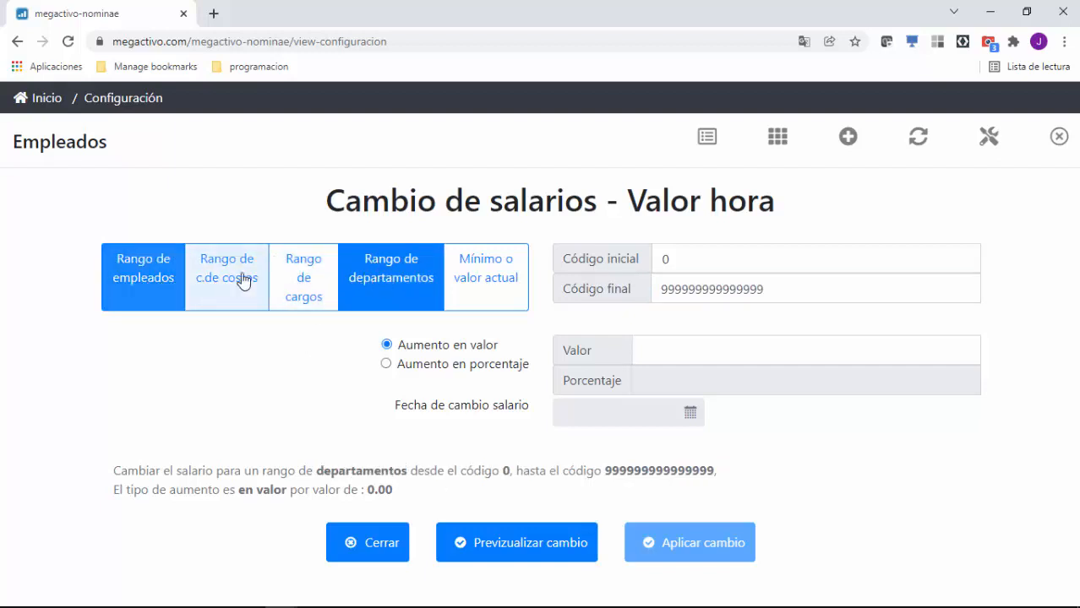
{"action": "double_click", "coordinate": [677, 258]}
{"action": "left_click_drag", "start_coordinate": [777, 288], "coordinate": [667, 288]}
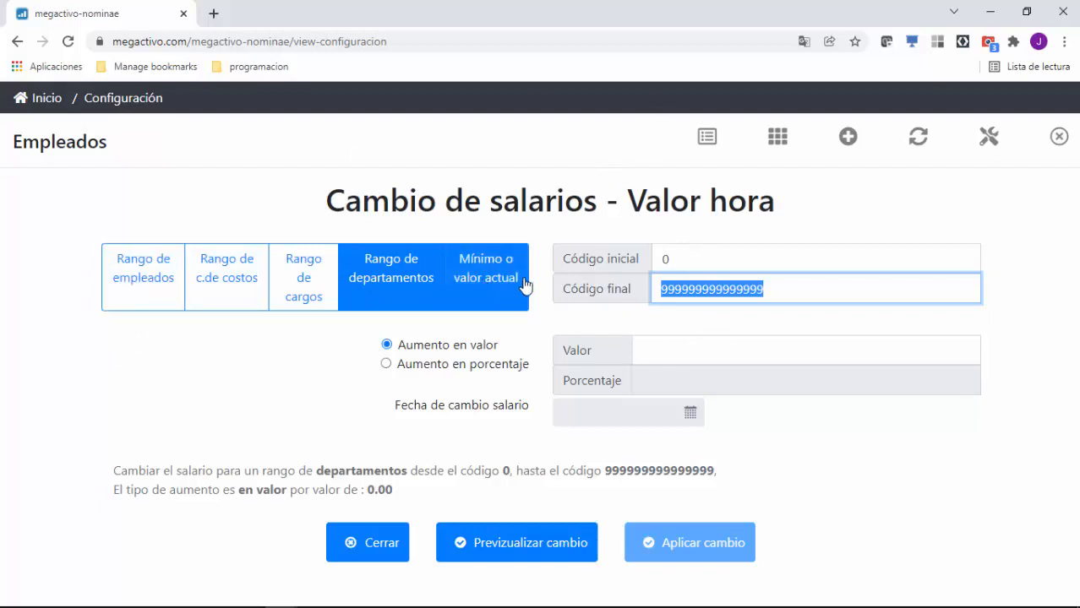
- Show the minimum or current value option and examine its current value and new value fields
{"action": "left_click", "coordinate": [487, 280]}
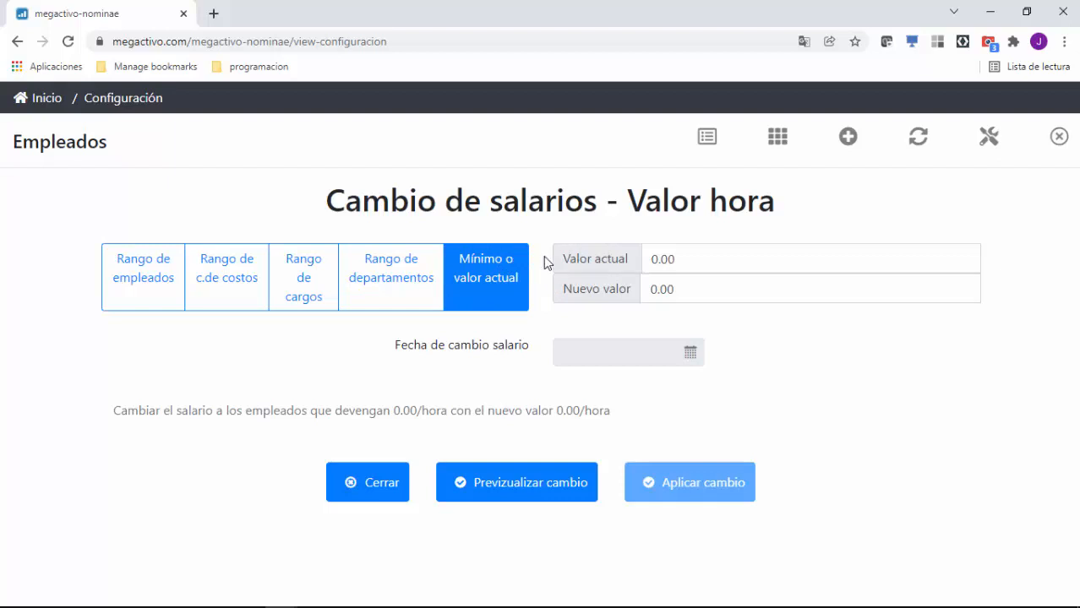
{"action": "left_click", "coordinate": [687, 259]}
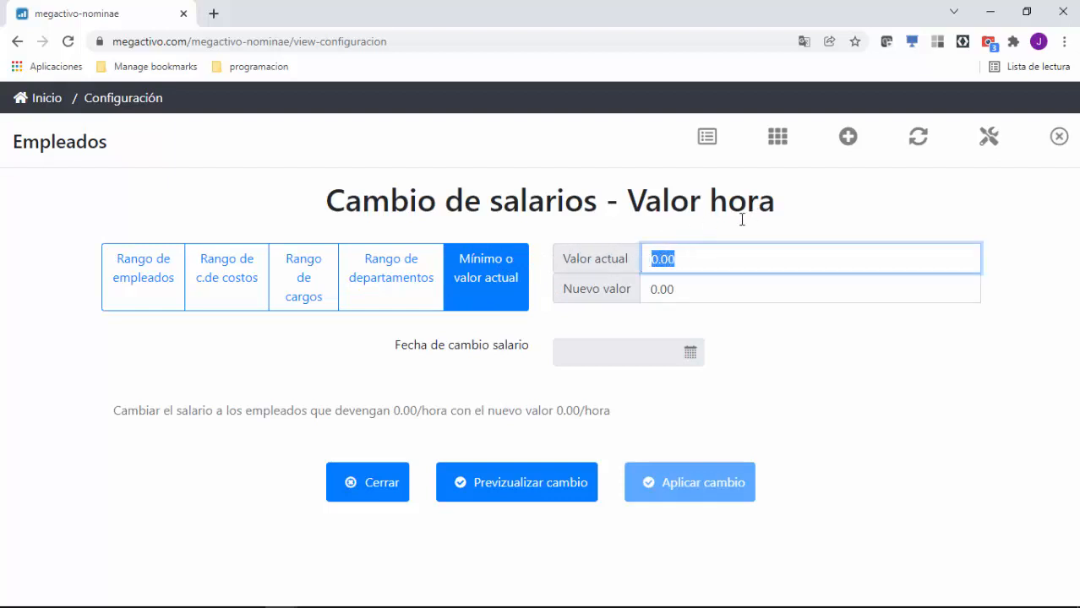
{"action": "left_click", "coordinate": [675, 288]}
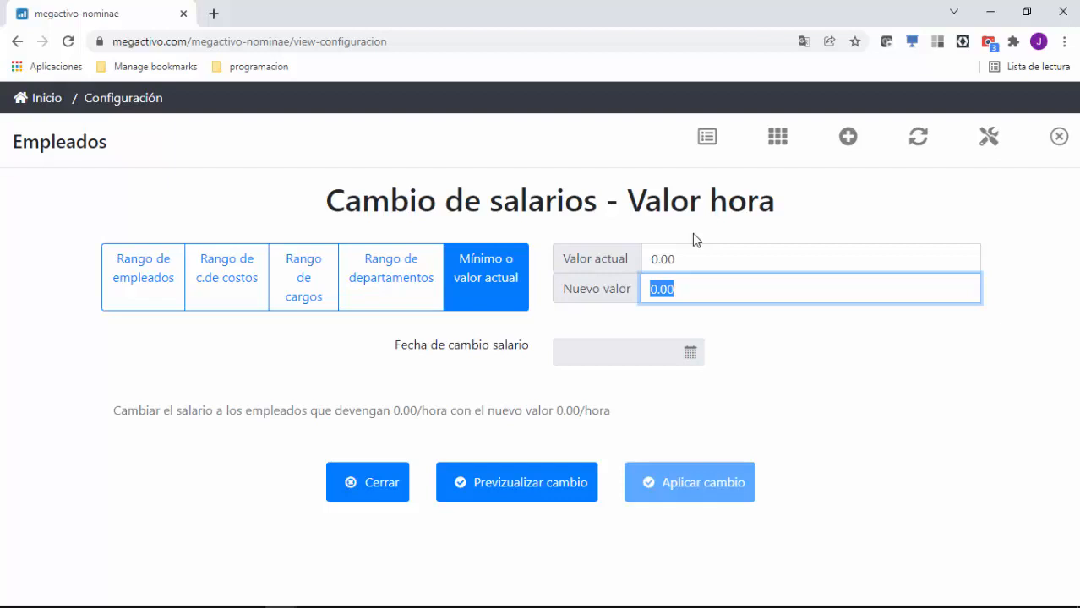
{"action": "double_click", "coordinate": [671, 258]}
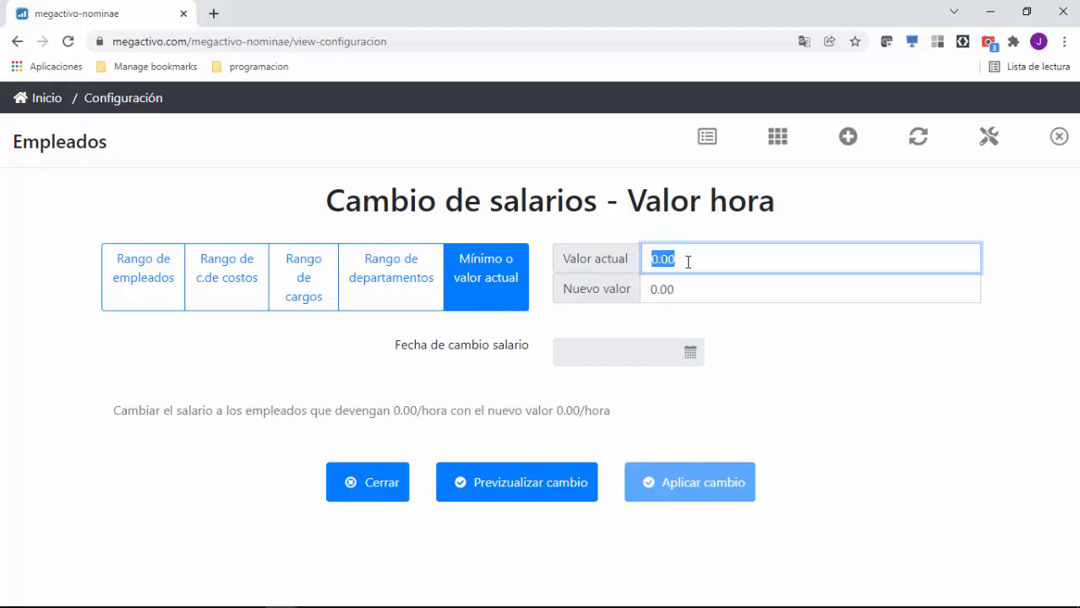
- Go through all the salary change criteria once more, from the employee range to the minimum or current value
{"action": "left_click", "coordinate": [191, 301]}
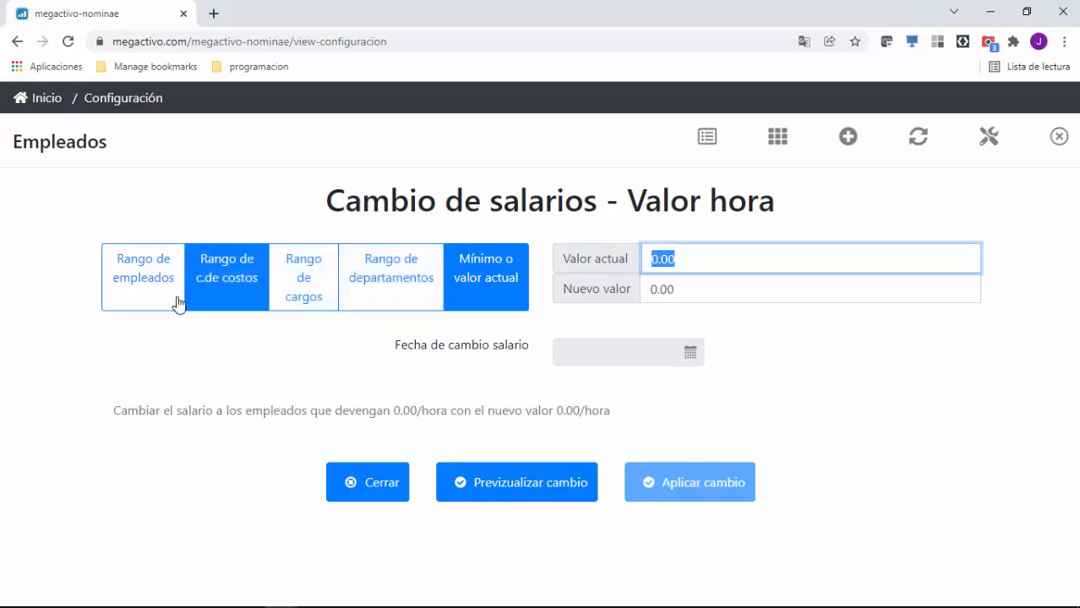
{"action": "left_click", "coordinate": [173, 301]}
{"action": "left_click", "coordinate": [213, 284]}
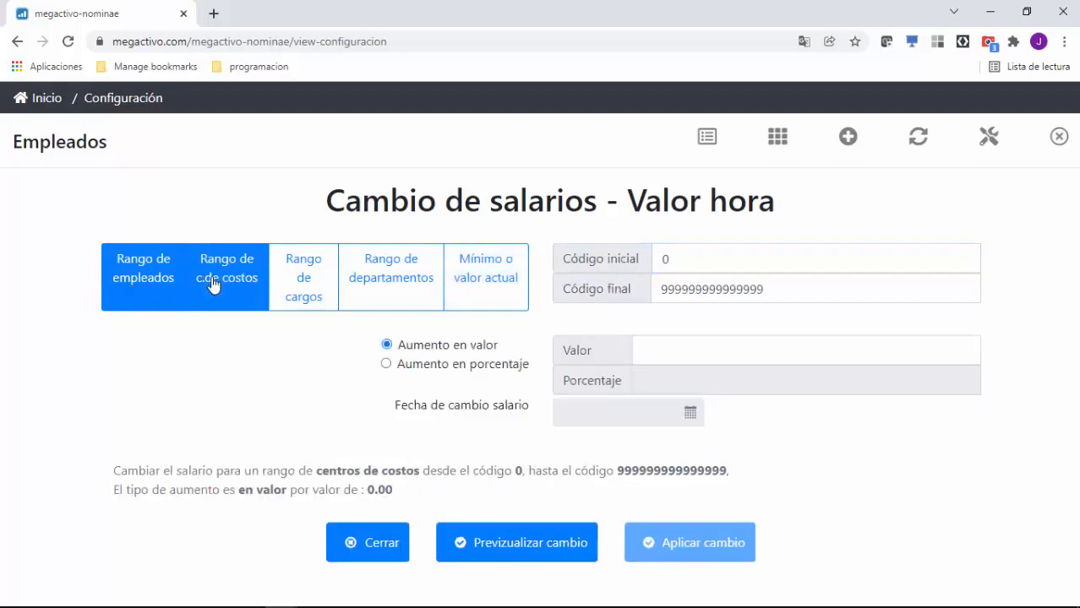
{"action": "left_click", "coordinate": [308, 282]}
{"action": "left_click", "coordinate": [380, 282]}
{"action": "left_click", "coordinate": [460, 282]}
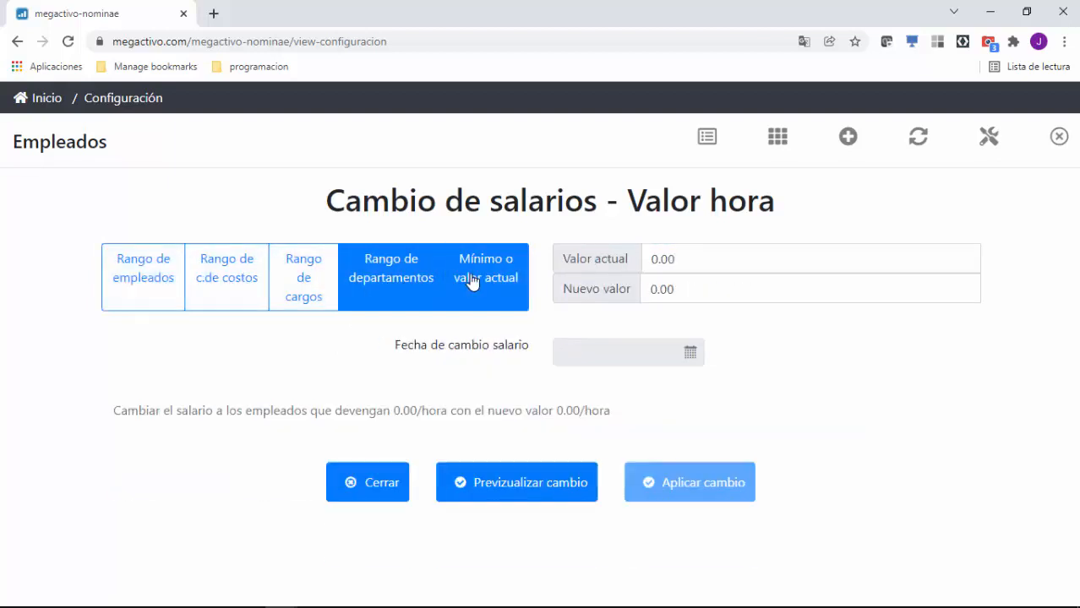
- Base the salary change on the employee range and try a percentage increase of 10
{"action": "left_click", "coordinate": [147, 282]}
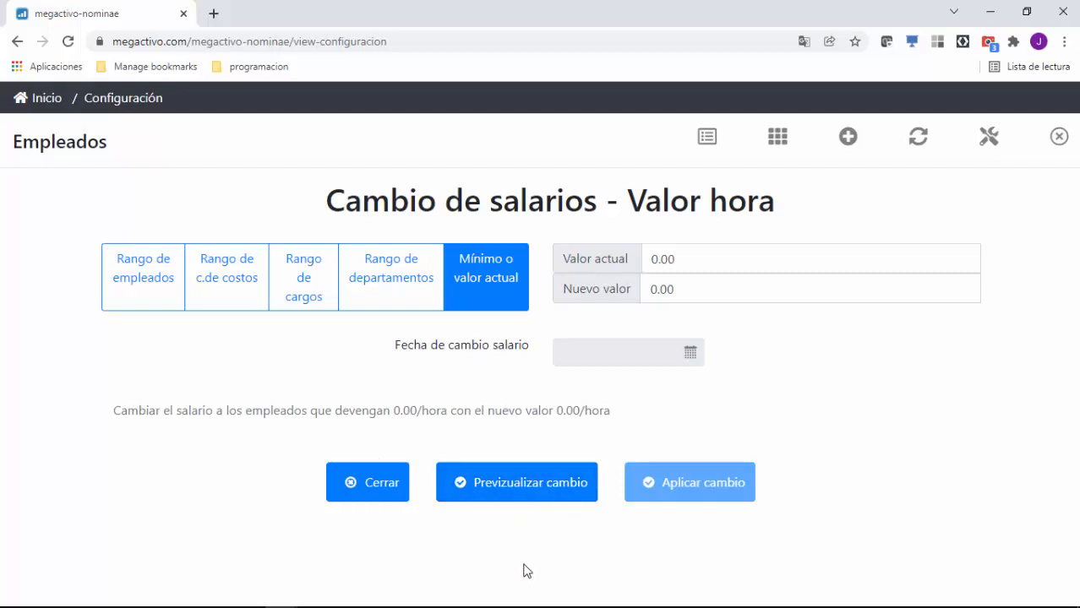
{"action": "mouse_move", "coordinate": [527, 605]}
{"action": "left_click", "coordinate": [141, 286]}
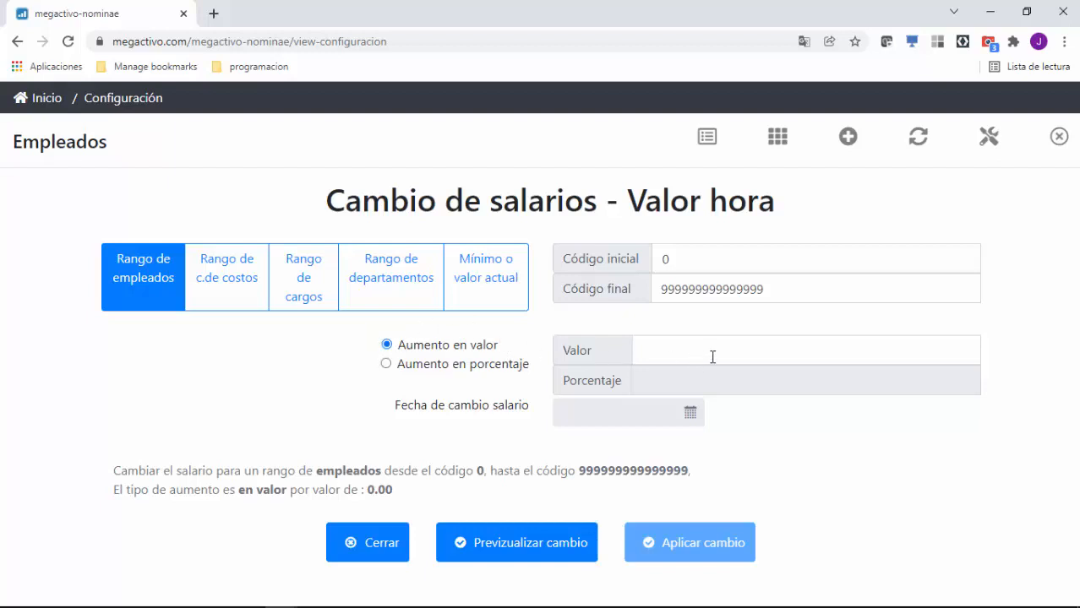
{"action": "left_click", "coordinate": [643, 352]}
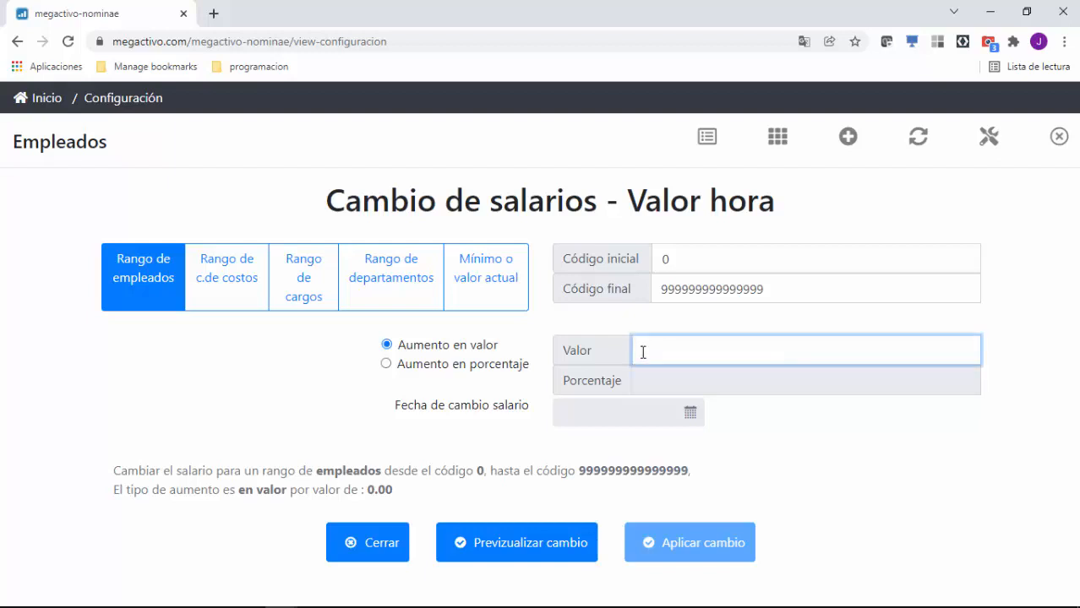
{"action": "left_click", "coordinate": [387, 365]}
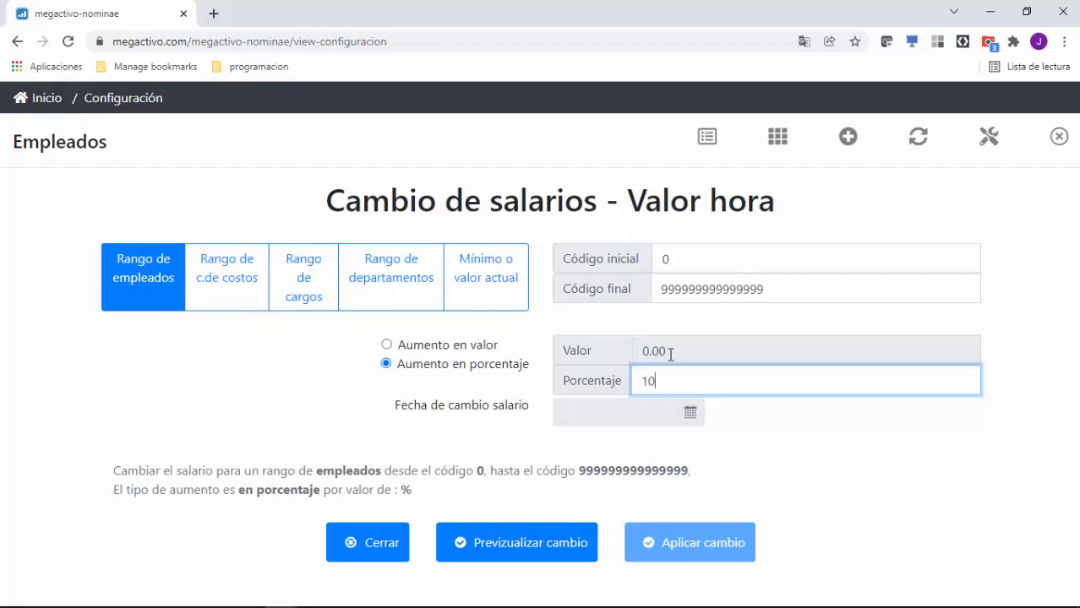
- Switch the increase type to a fixed value of 100000 and try to preview the change
{"action": "left_click", "coordinate": [381, 343]}
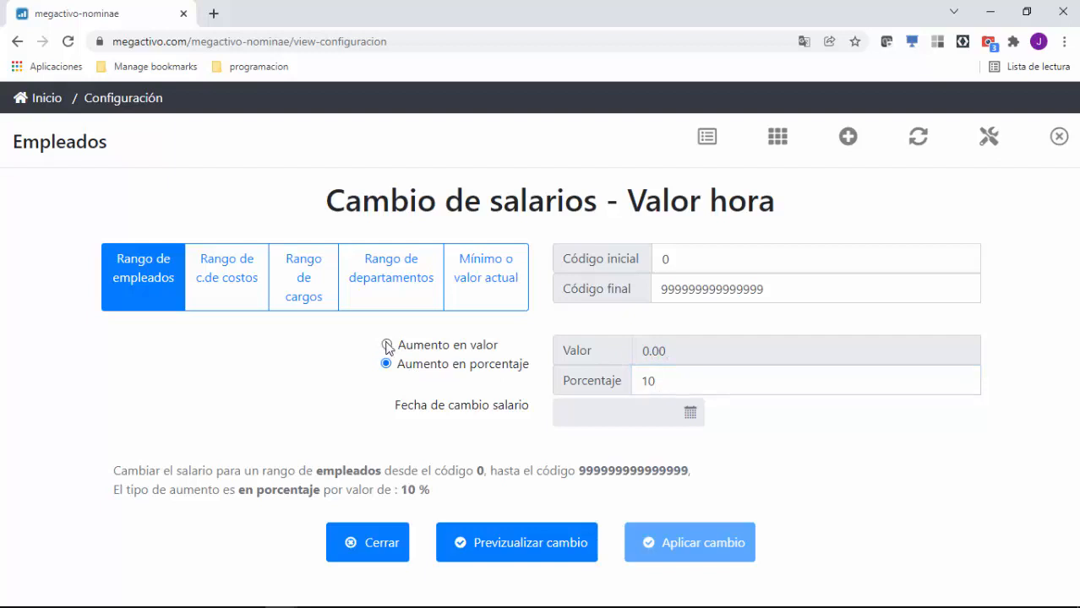
{"action": "left_click", "coordinate": [385, 345]}
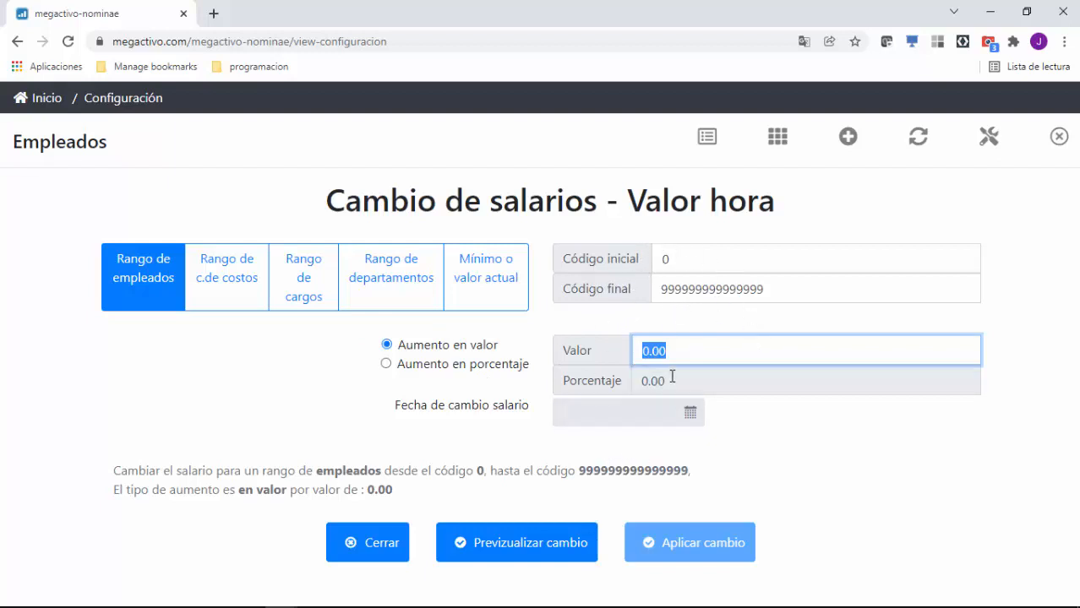
{"action": "type", "text": "100000"}
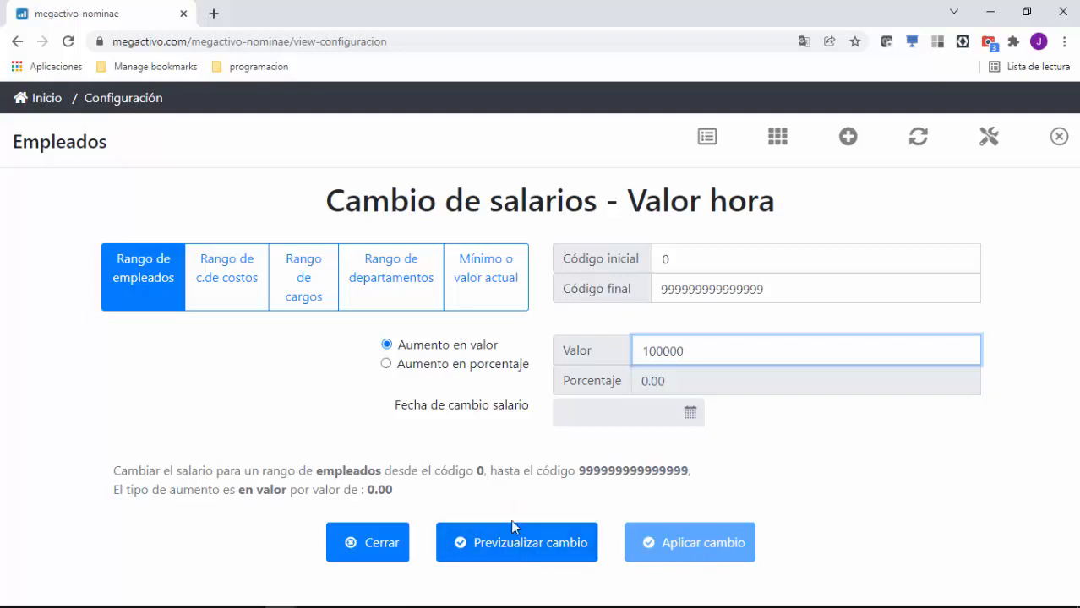
{"action": "left_click", "coordinate": [518, 544]}
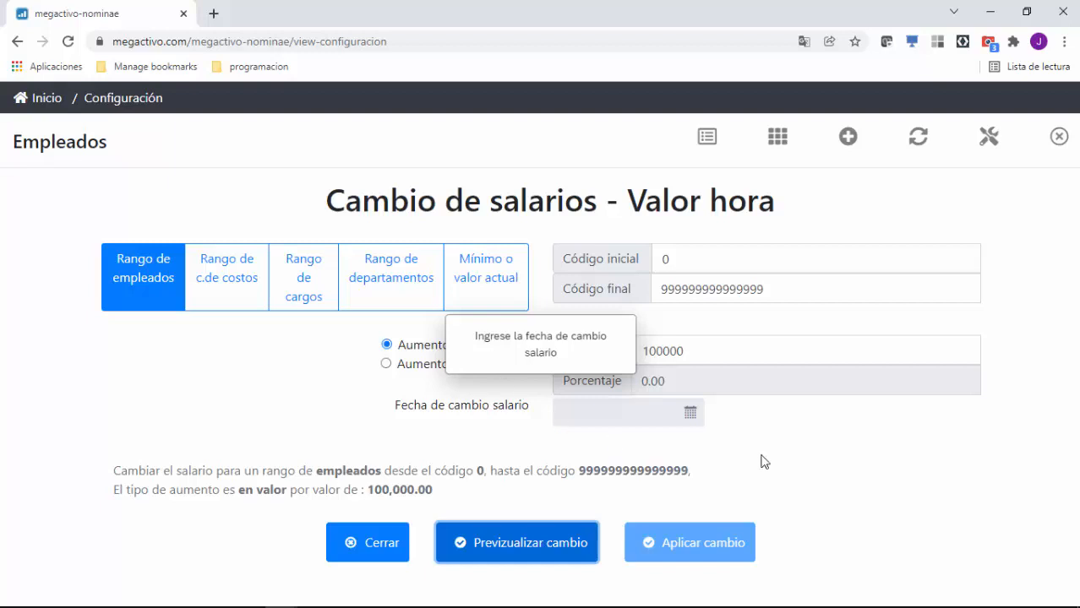
- Set the salary change date to 1/1/2022 and preview the change
{"action": "left_click", "coordinate": [690, 416]}
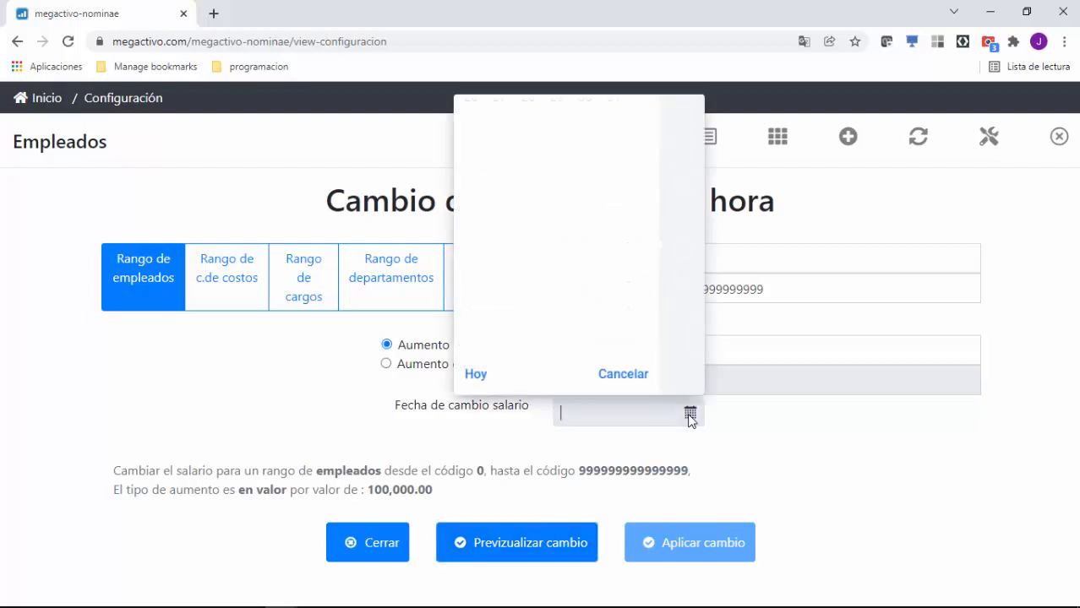
{"action": "left_click", "coordinate": [641, 205]}
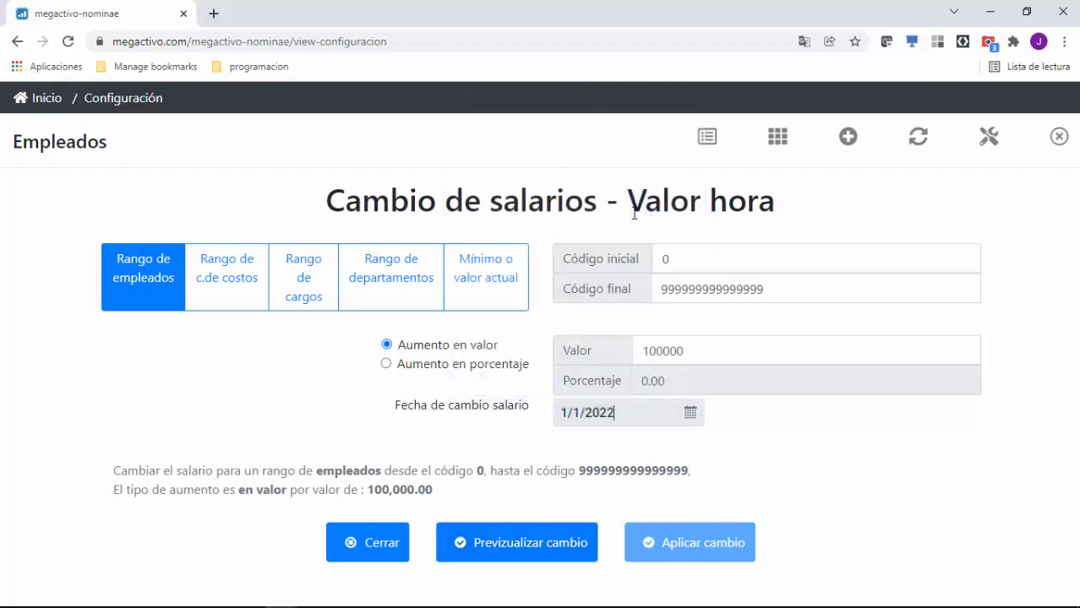
{"action": "left_click", "coordinate": [512, 555]}
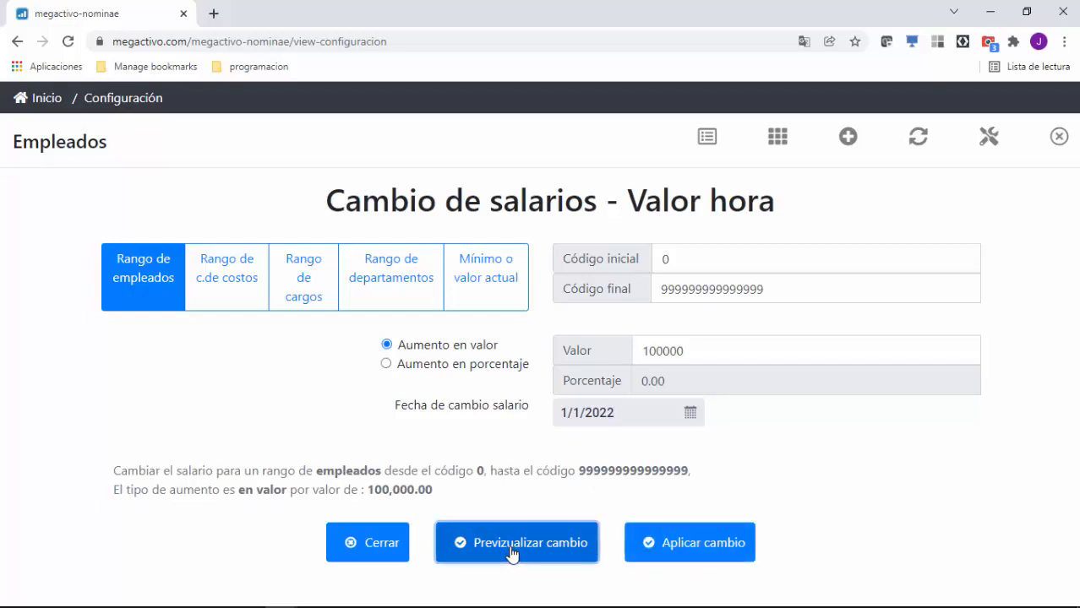
- Examine the preview table's current and new hourly values and the daily and monthly salaries for all employees
{"action": "scroll", "coordinate": [942, 475], "scroll_direction": "down", "scroll_amount": 1}
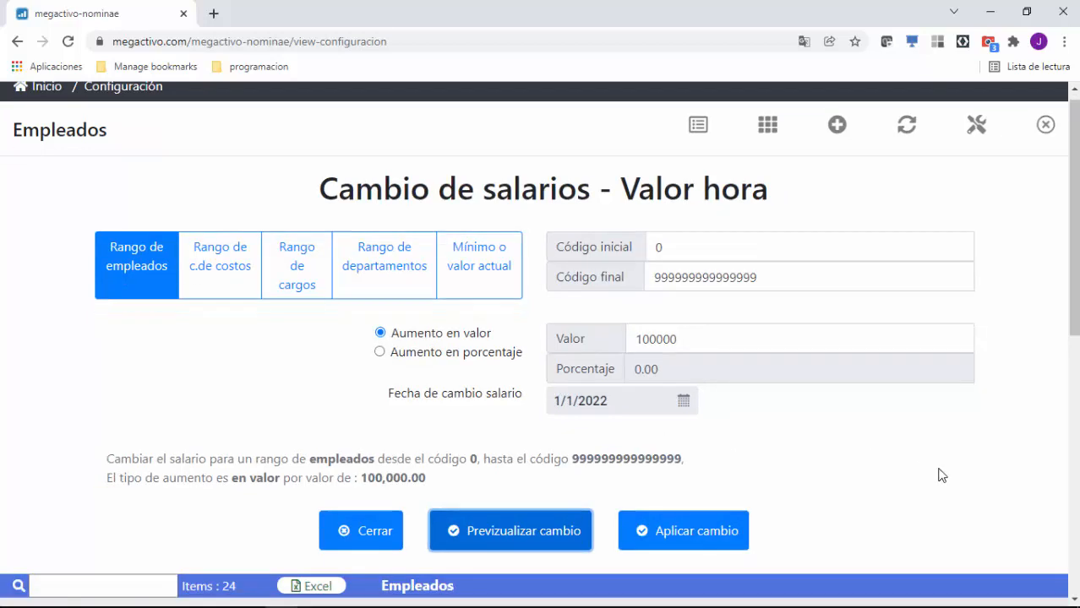
{"action": "scroll", "coordinate": [942, 476], "scroll_direction": "down", "scroll_amount": 6}
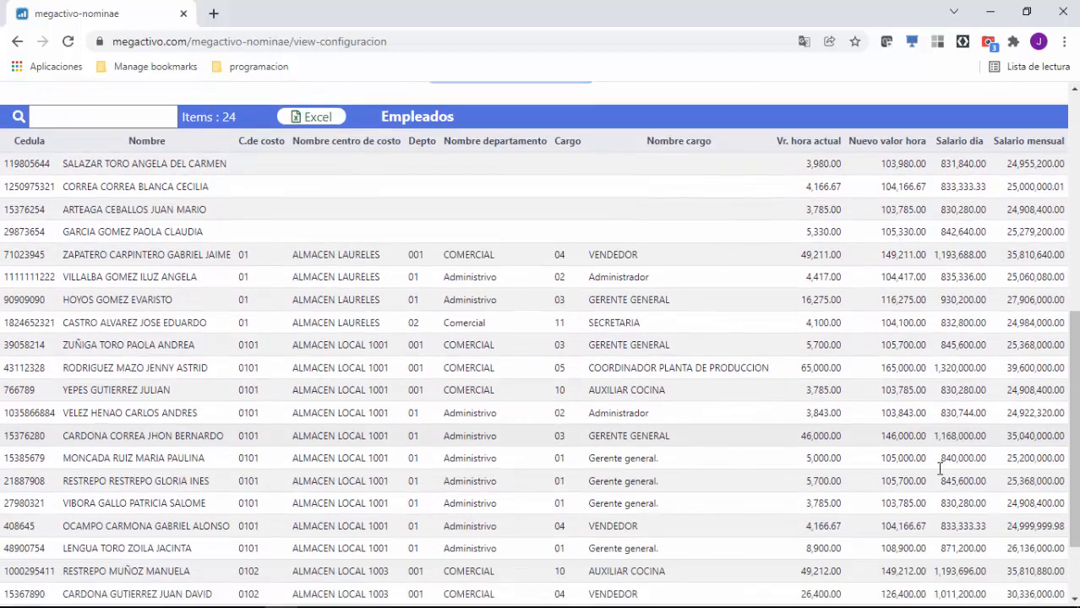
{"action": "scroll", "coordinate": [939, 469], "scroll_direction": "down", "scroll_amount": 1}
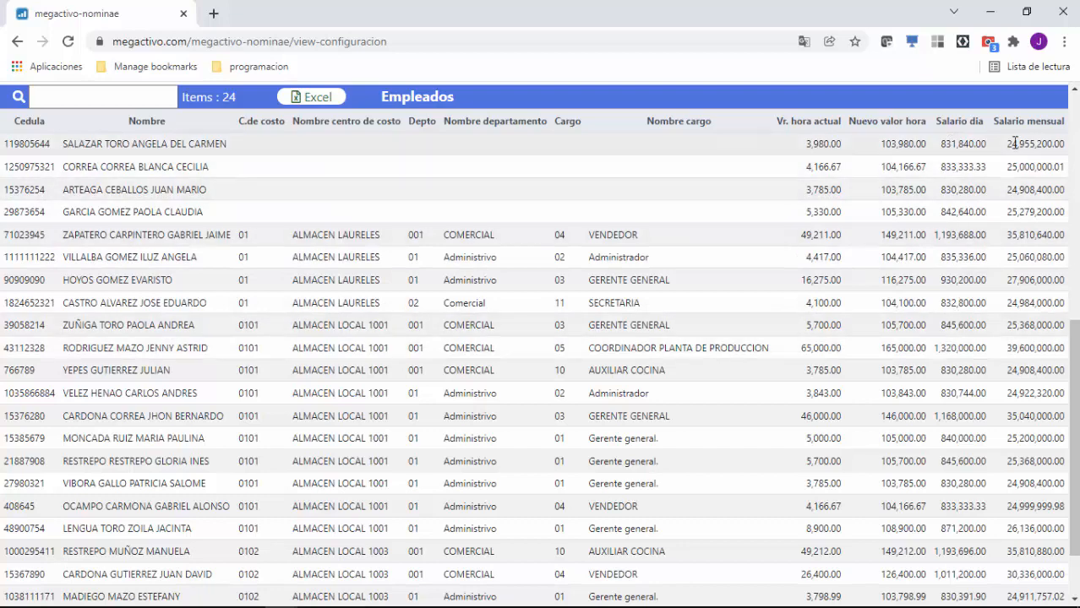
{"action": "scroll", "coordinate": [1028, 401], "scroll_direction": "down", "scroll_amount": 1}
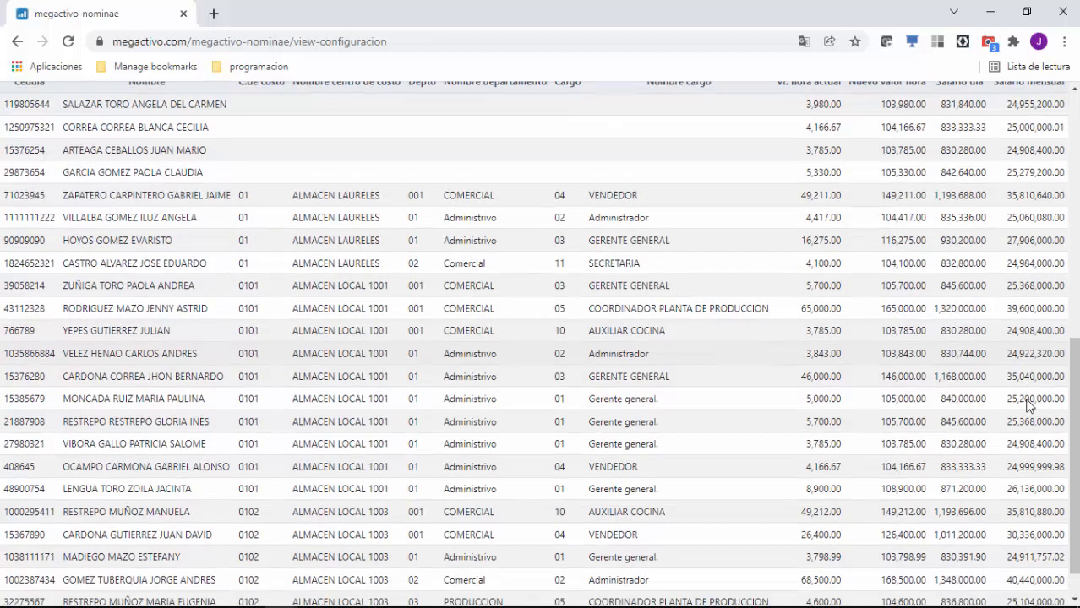
{"action": "scroll", "coordinate": [1028, 405], "scroll_direction": "down", "scroll_amount": 1}
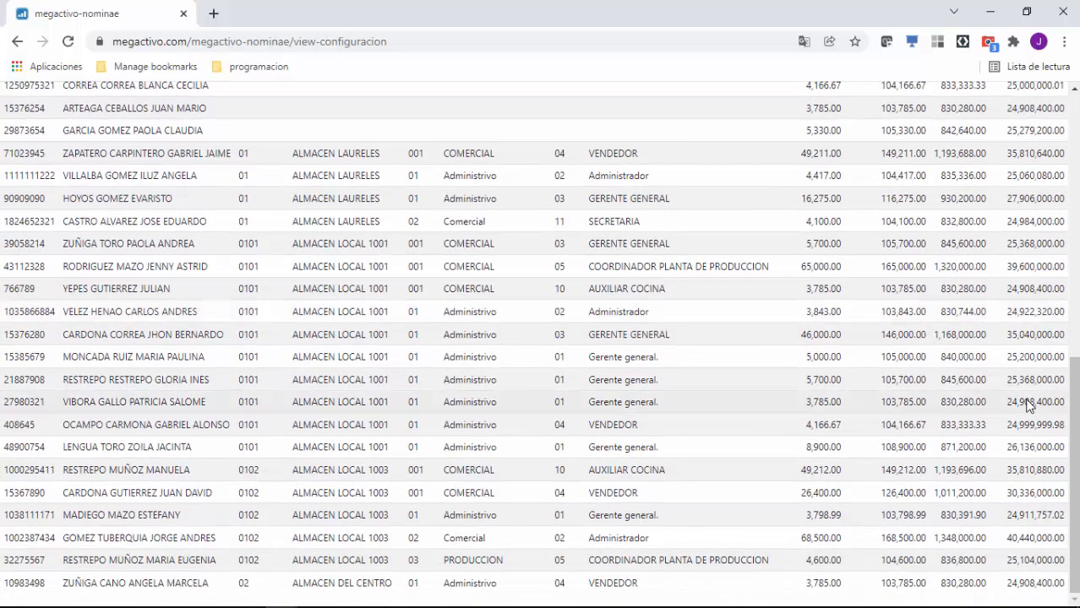
- Set the fixed increase value to 10000 and preview the change for the employee range
{"action": "scroll", "coordinate": [1028, 406], "scroll_direction": "up", "scroll_amount": 2}
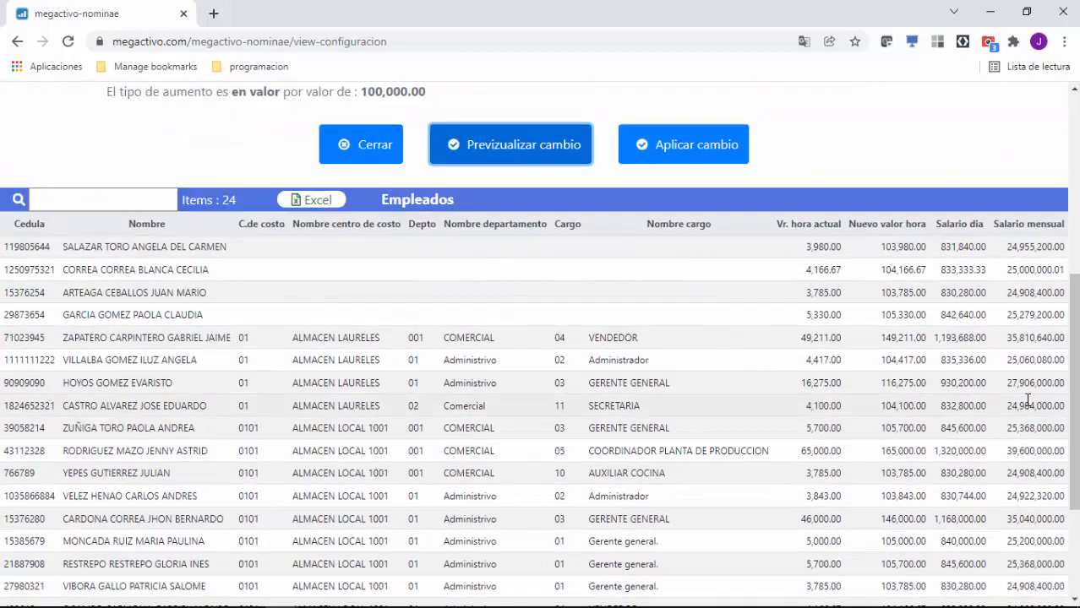
{"action": "scroll", "coordinate": [1028, 401], "scroll_direction": "up", "scroll_amount": 5}
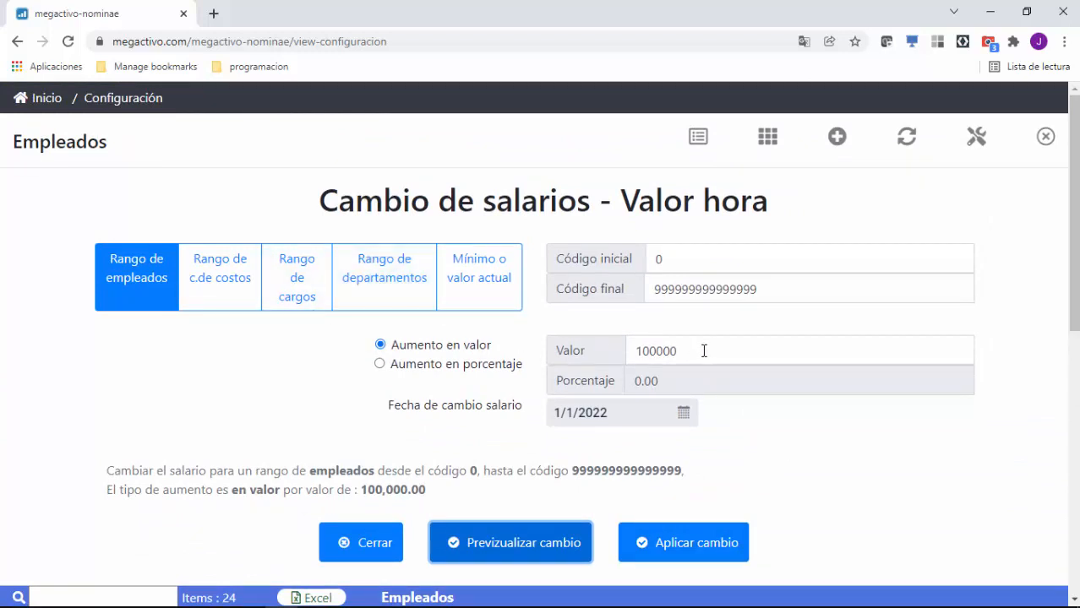
{"action": "left_click_drag", "start_coordinate": [691, 351], "coordinate": [637, 350]}
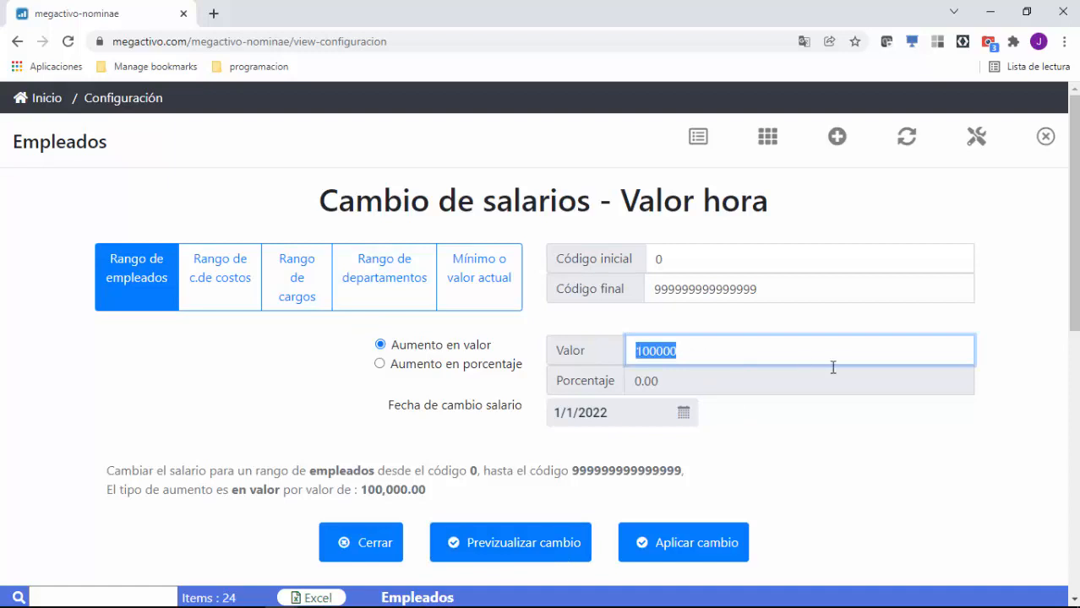
{"action": "type", "text": "1000"}
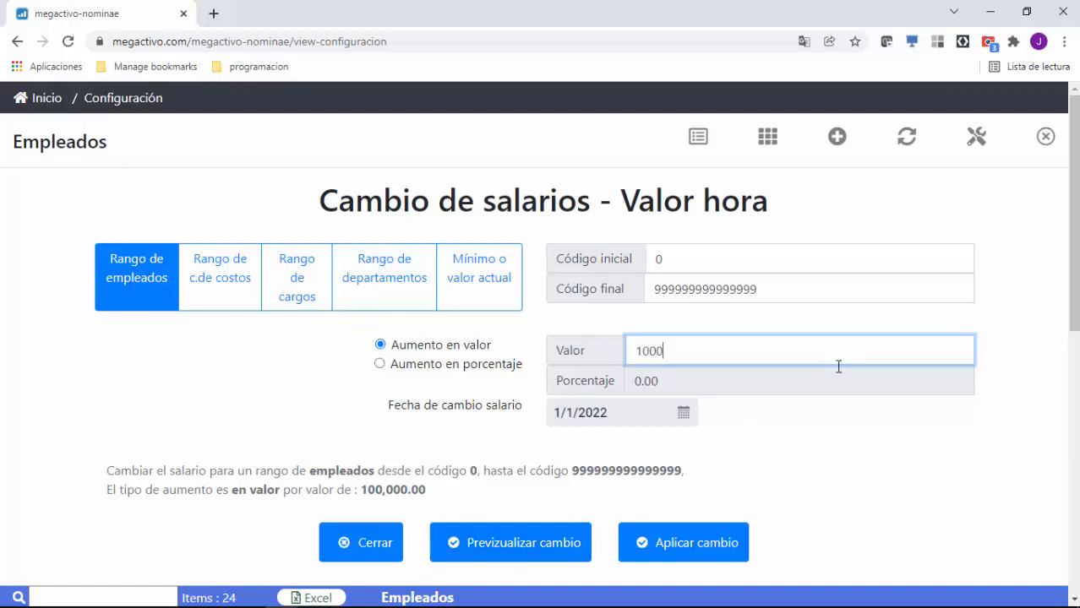
{"action": "type", "text": "0"}
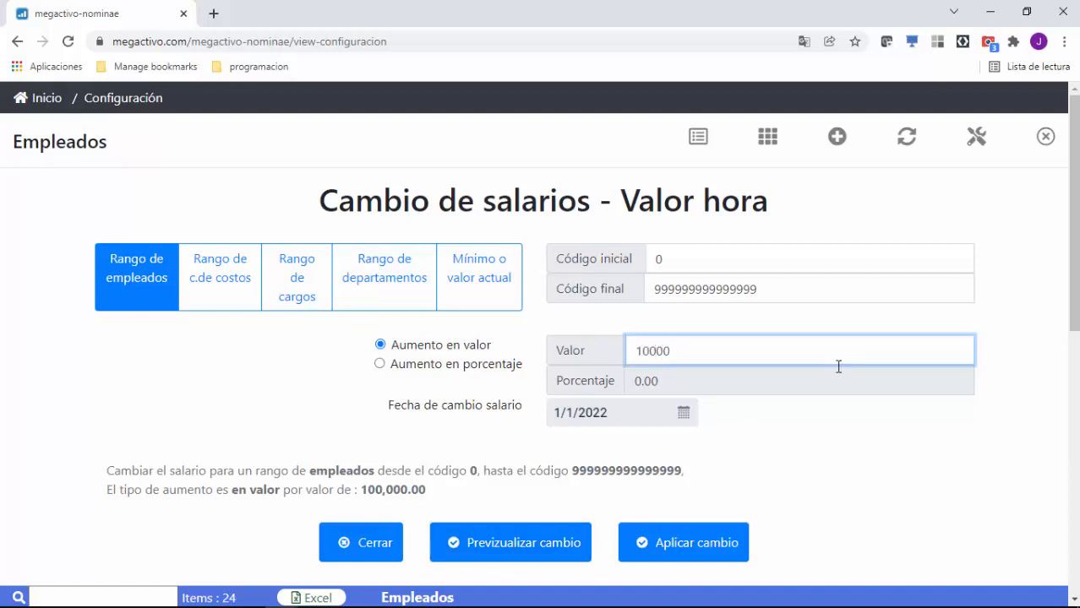
{"action": "left_click", "coordinate": [517, 545]}
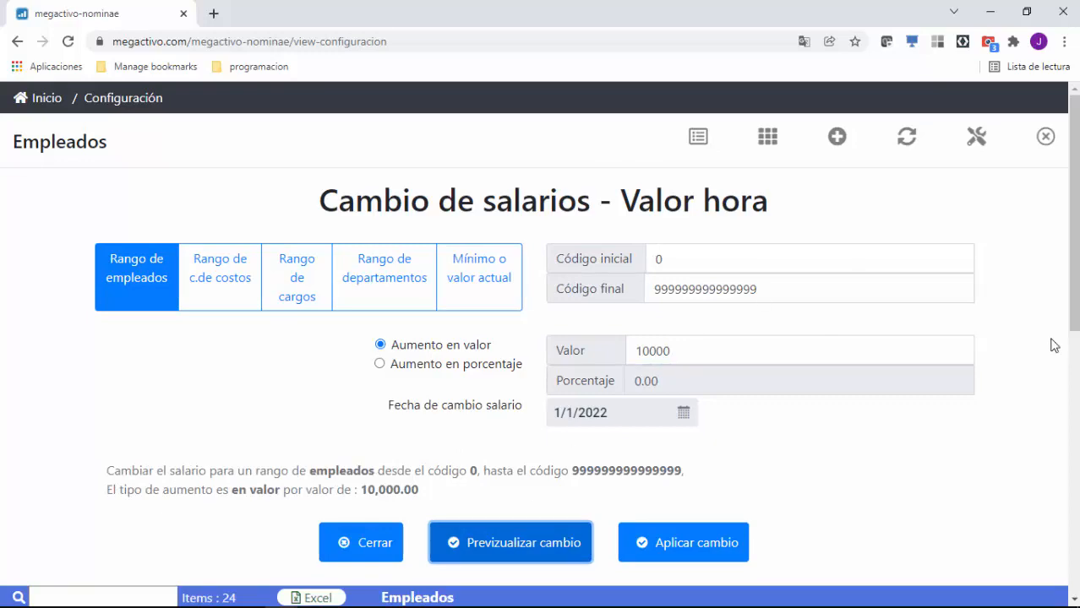
{"action": "scroll", "coordinate": [1053, 344], "scroll_direction": "down", "scroll_amount": 5}
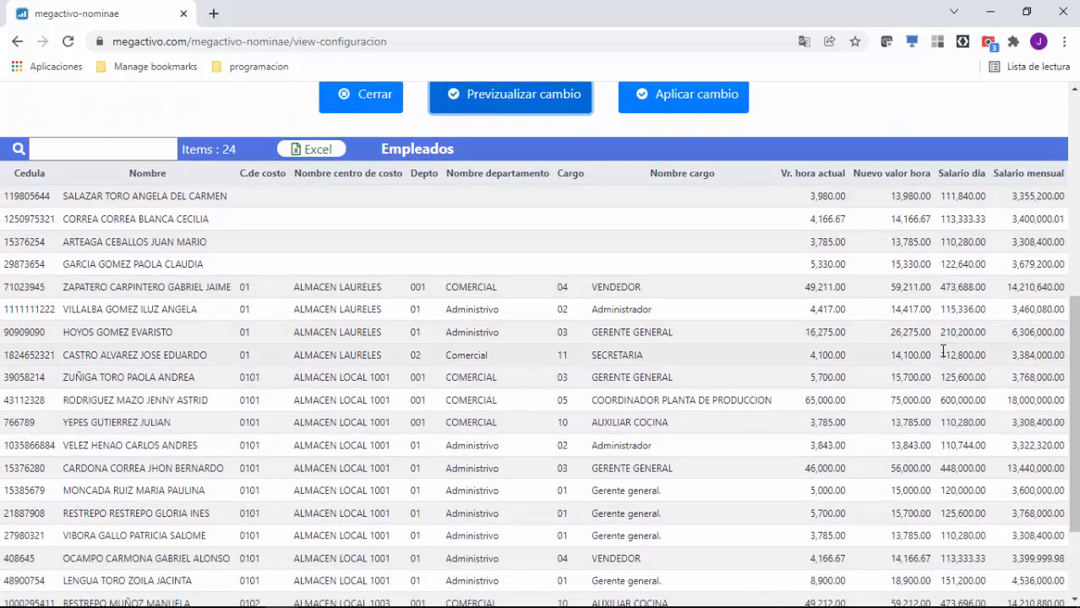
- Switch the increase type to a percentage of 10, preview the change and review the whole employee table
{"action": "scroll", "coordinate": [943, 351], "scroll_direction": "up", "scroll_amount": 5}
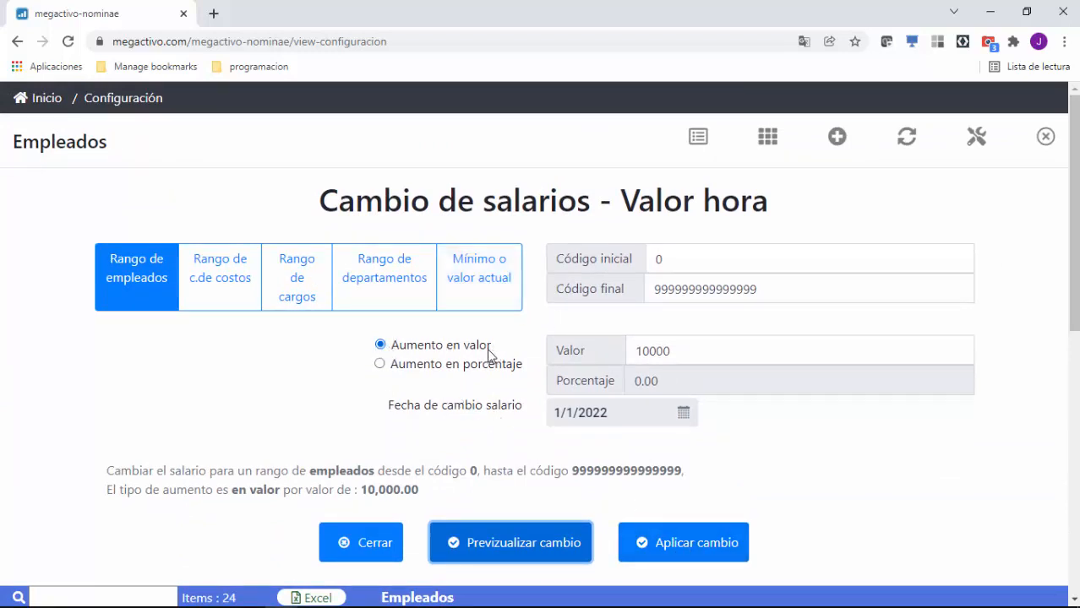
{"action": "left_click", "coordinate": [380, 367]}
{"action": "left_click", "coordinate": [698, 380]}
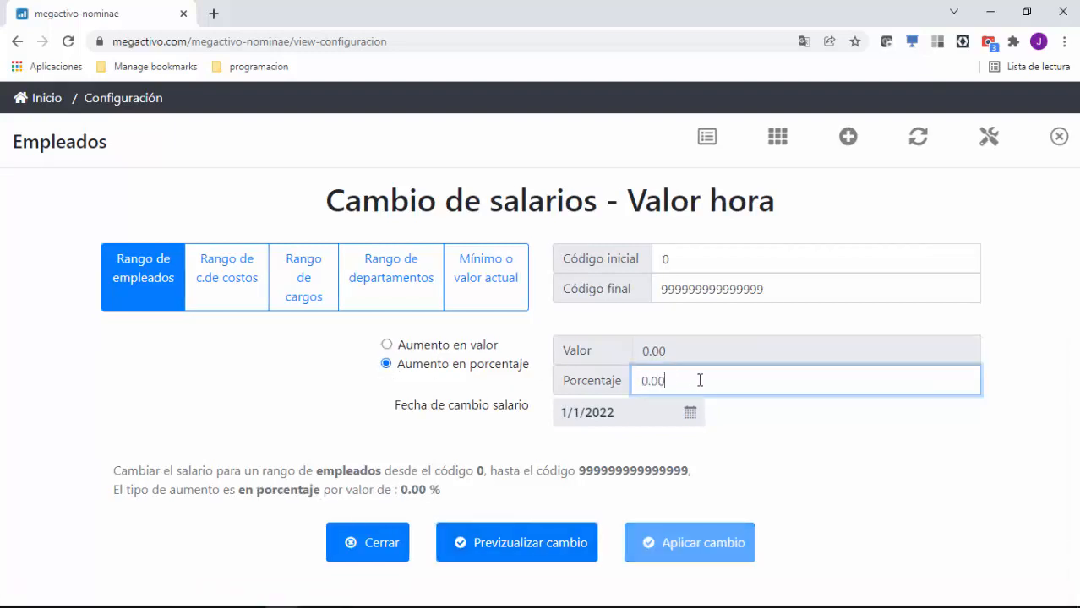
{"action": "double_click", "coordinate": [700, 380]}
{"action": "type", "text": "10"}
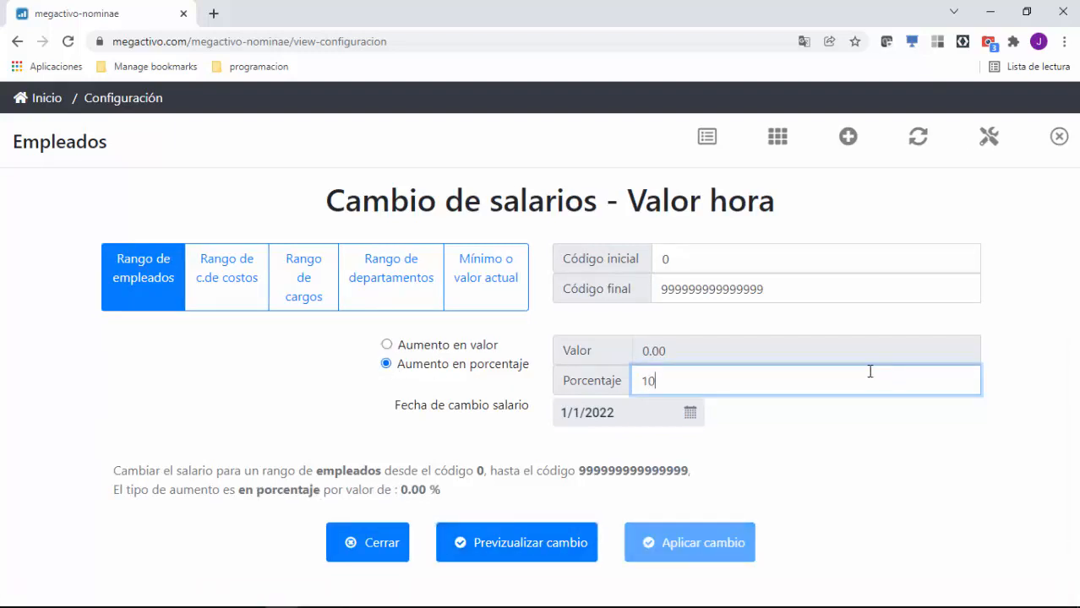
{"action": "left_click", "coordinate": [532, 548]}
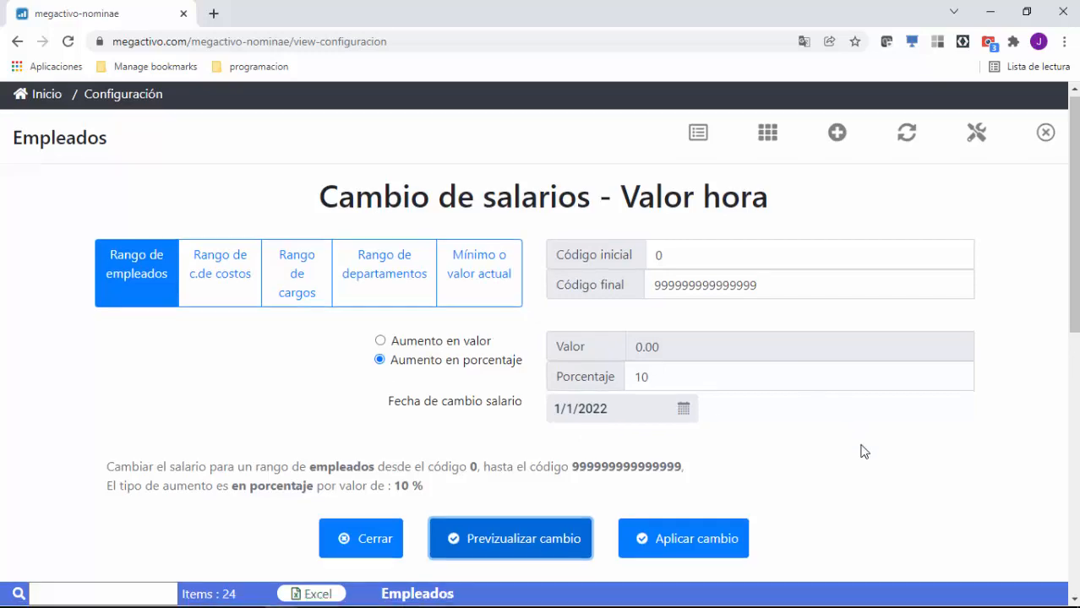
{"action": "scroll", "coordinate": [862, 448], "scroll_direction": "down", "scroll_amount": 5}
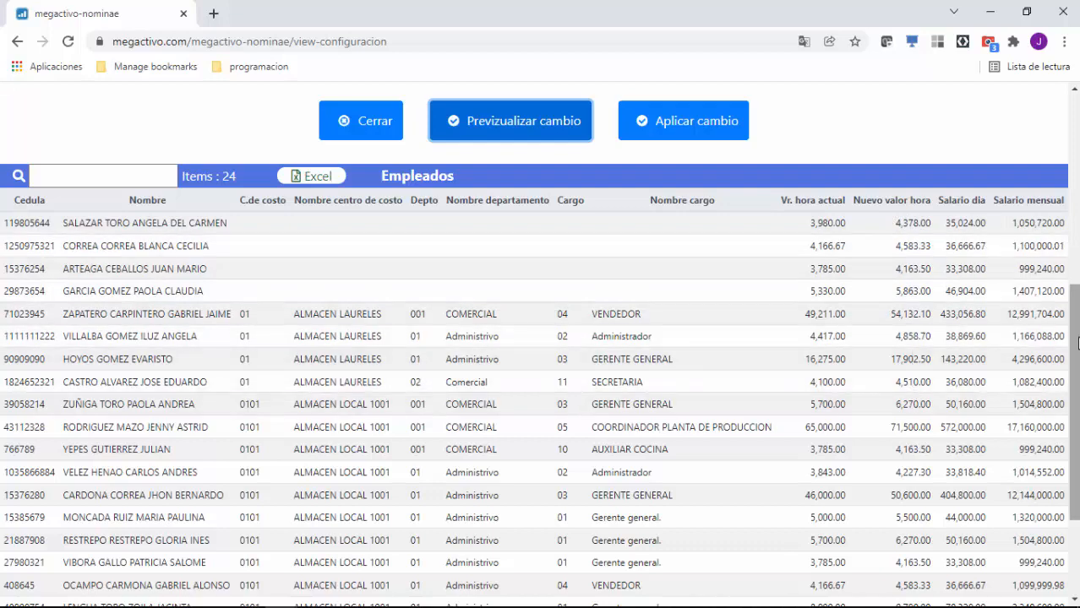
{"action": "left_click_drag", "start_coordinate": [1076, 372], "coordinate": [1076, 448]}
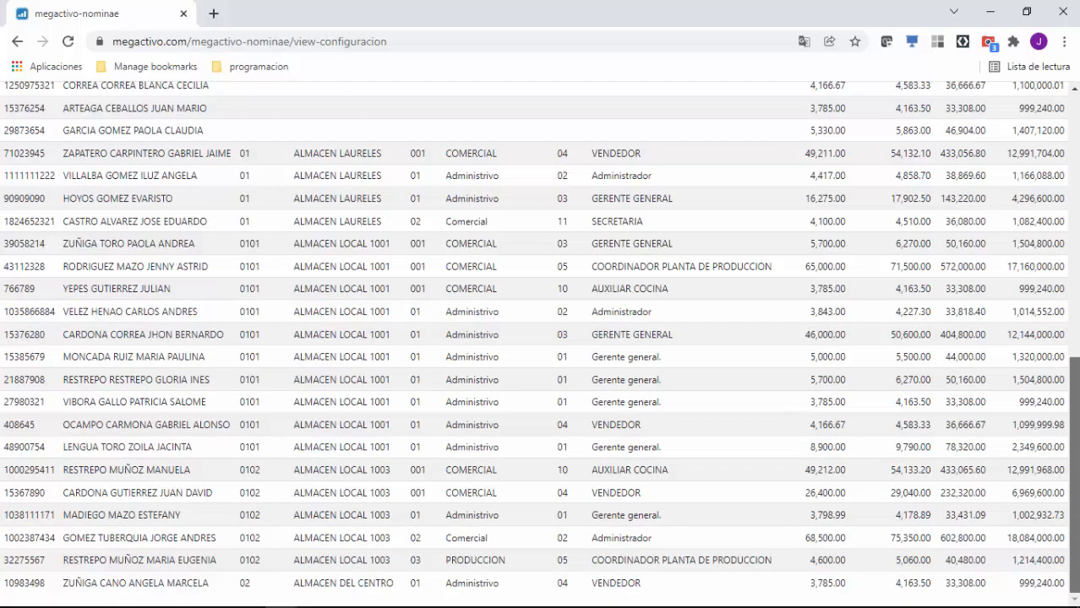
- Base the change on the minimum or current value, replacing 3785 per hour with 4166.6666, and preview it
{"action": "scroll", "coordinate": [539, 338], "scroll_direction": "up", "scroll_amount": 3}
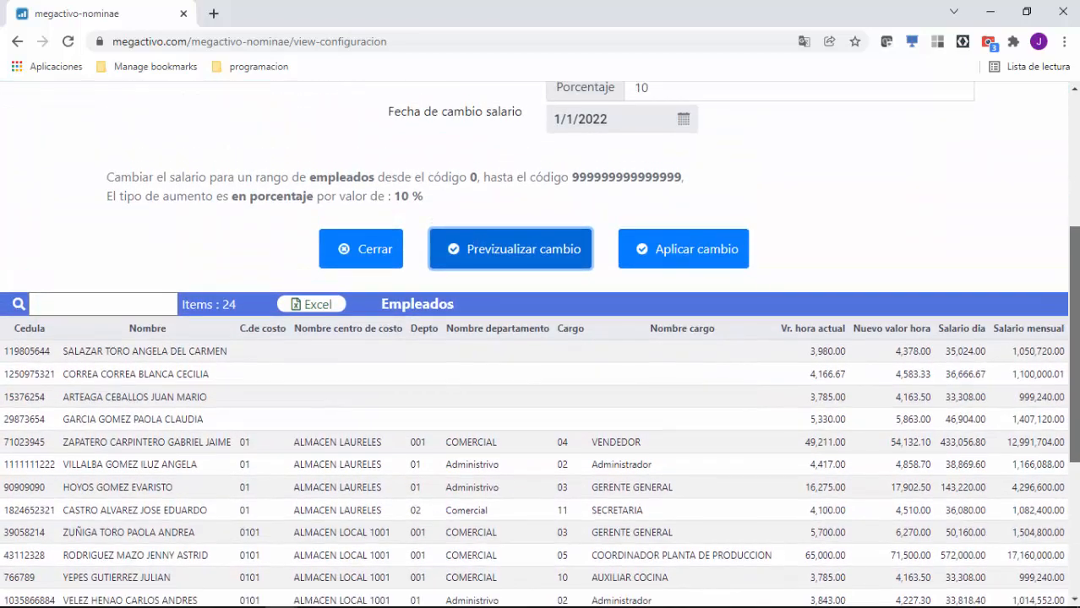
{"action": "scroll", "coordinate": [741, 324], "scroll_direction": "up", "scroll_amount": 3}
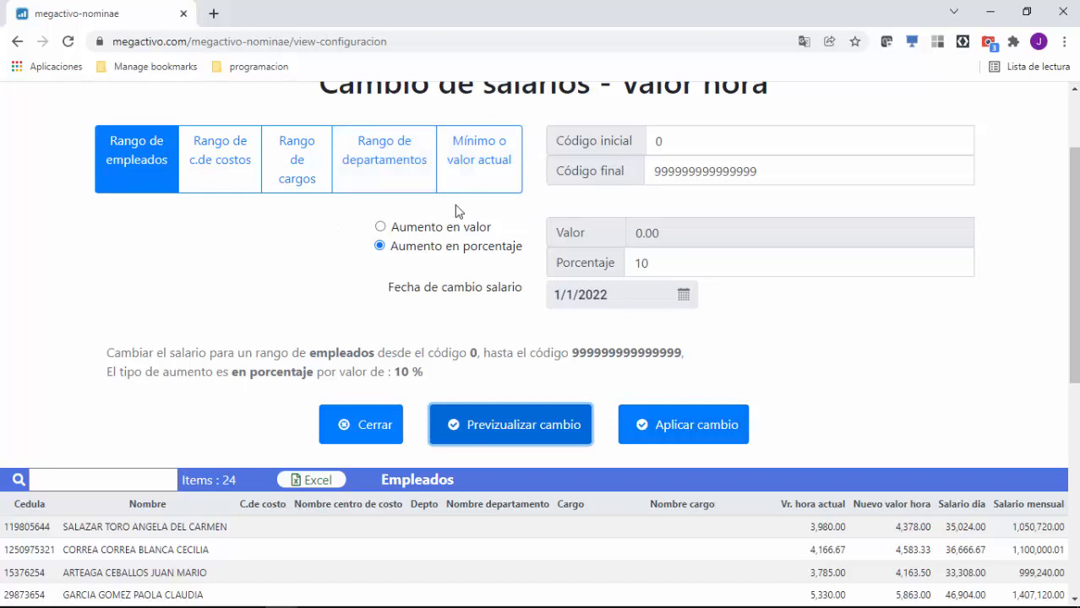
{"action": "left_click", "coordinate": [484, 149]}
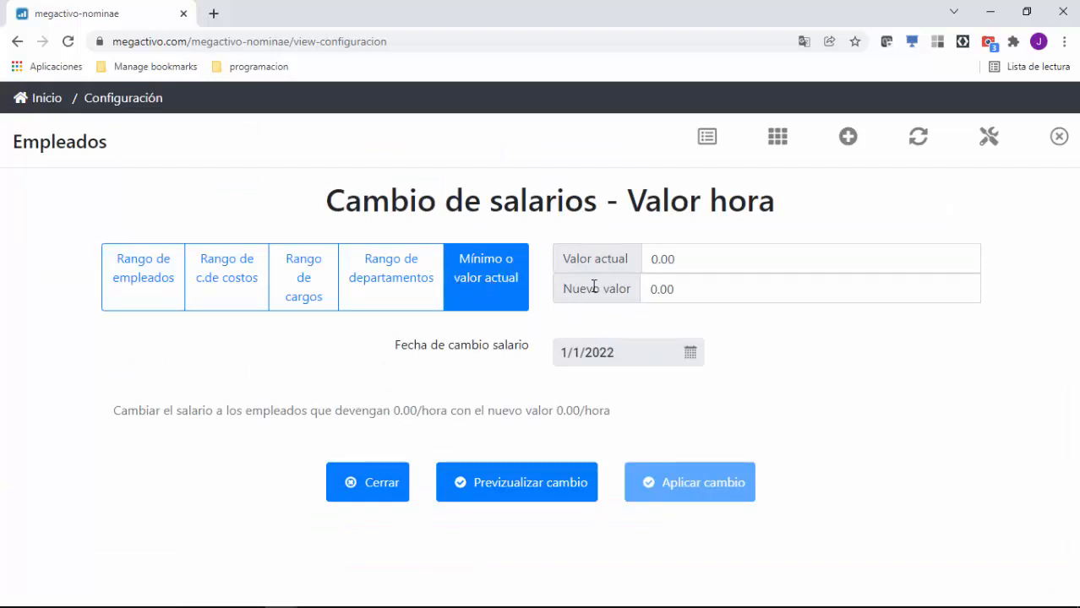
{"action": "left_click", "coordinate": [679, 257]}
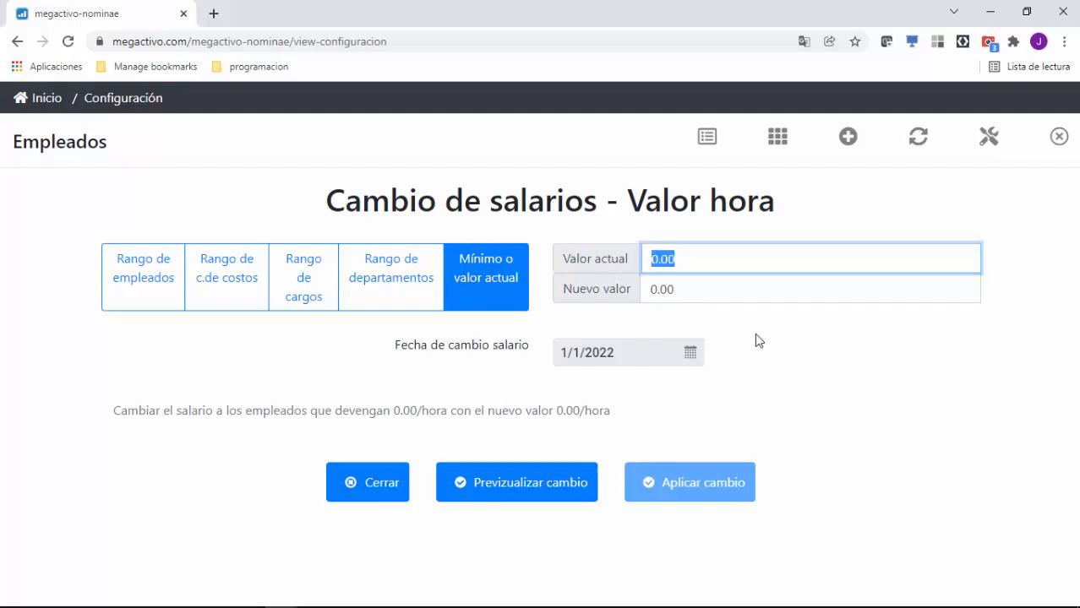
{"action": "type", "text": "3785"}
{"action": "left_click", "coordinate": [665, 289]}
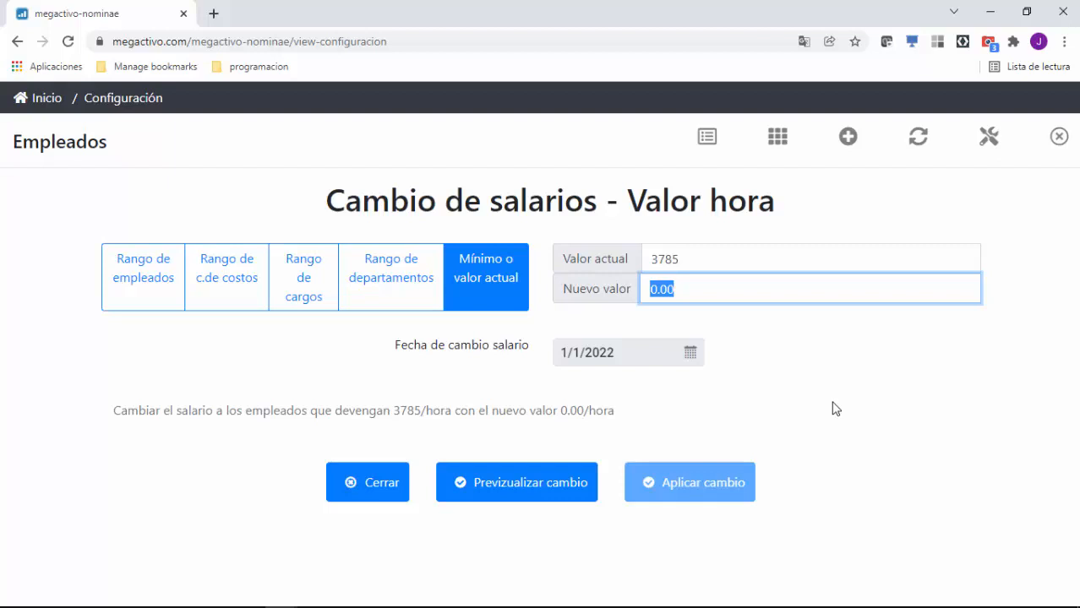
{"action": "type", "text": "4166.6666"}
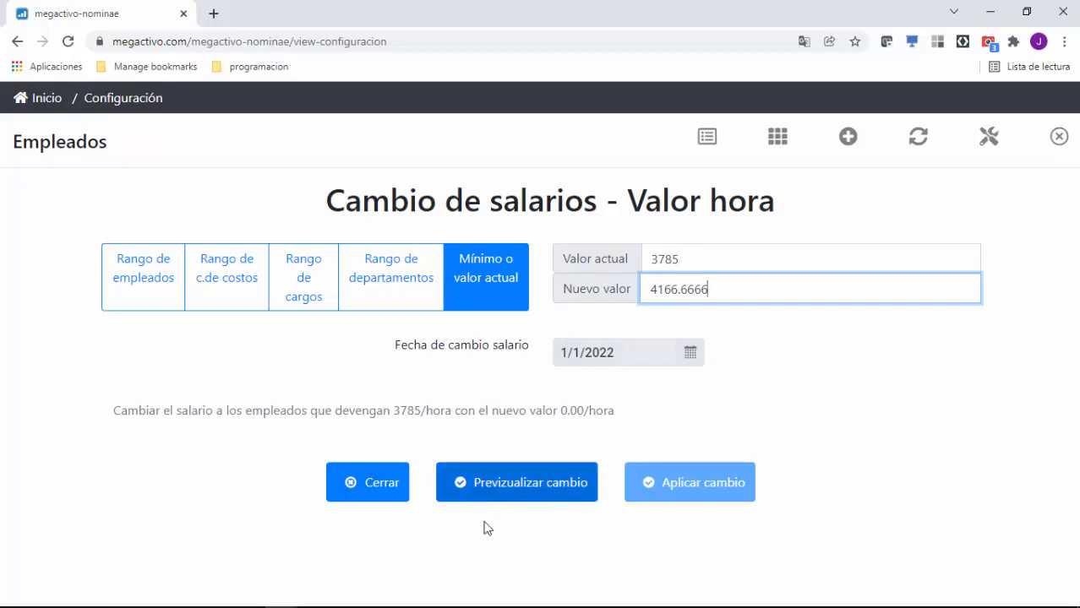
{"action": "left_click", "coordinate": [507, 492]}
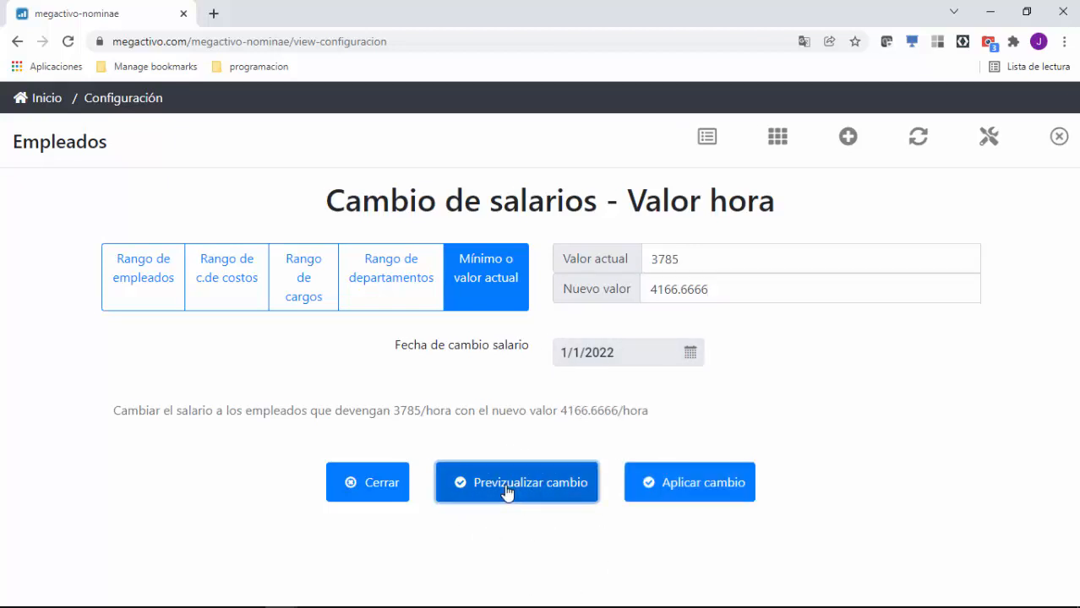
{"action": "scroll", "coordinate": [1021, 387], "scroll_direction": "down", "scroll_amount": 2}
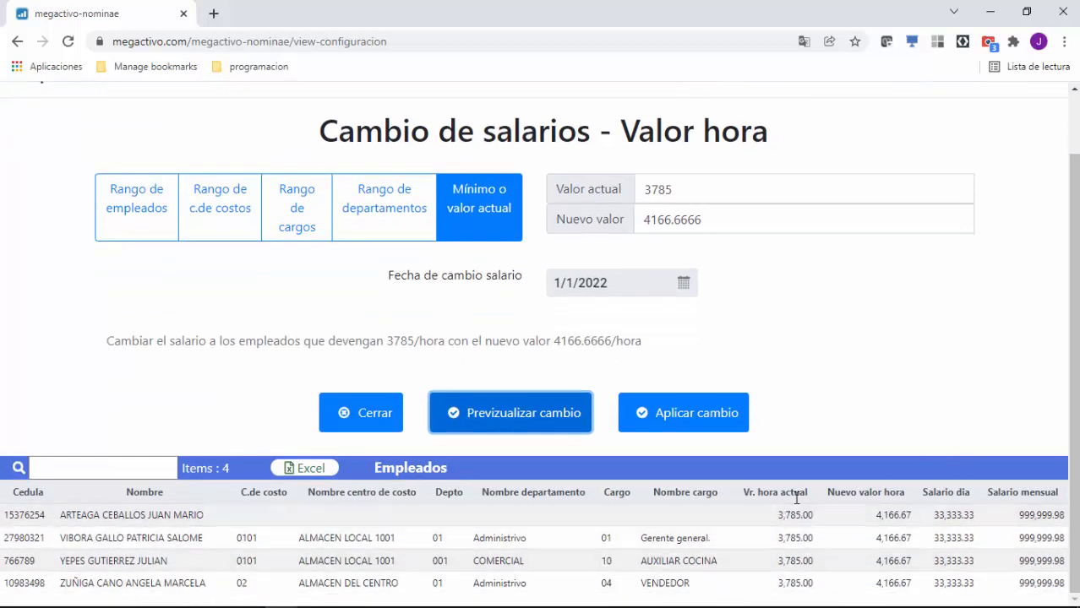
- Refine the new hourly value to 4166.666667, then preview and apply the salary change
{"action": "left_click", "coordinate": [879, 528]}
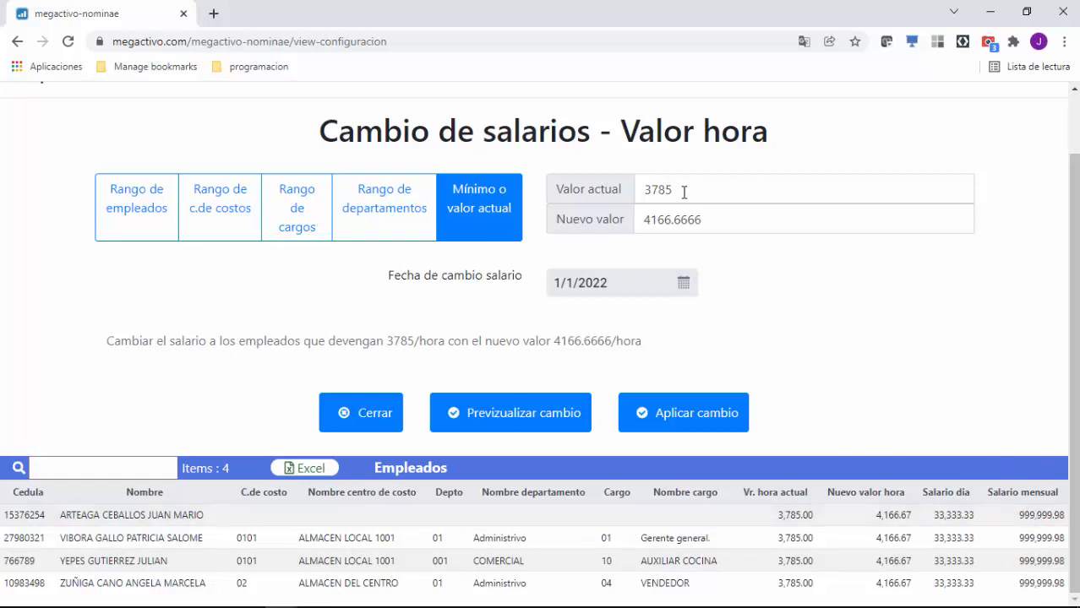
{"action": "double_click", "coordinate": [705, 221]}
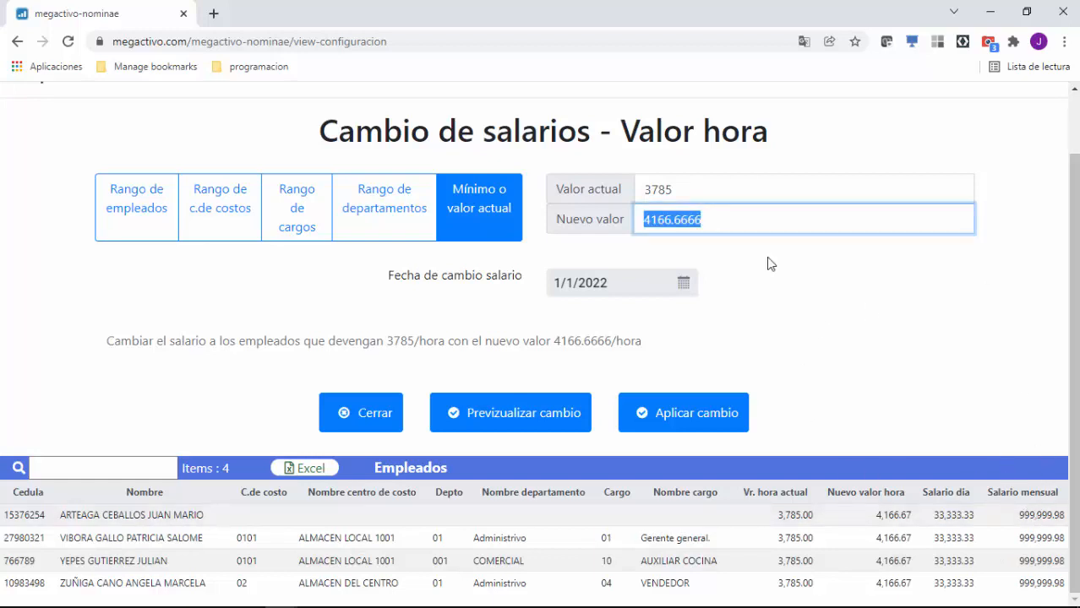
{"action": "left_click", "coordinate": [719, 219]}
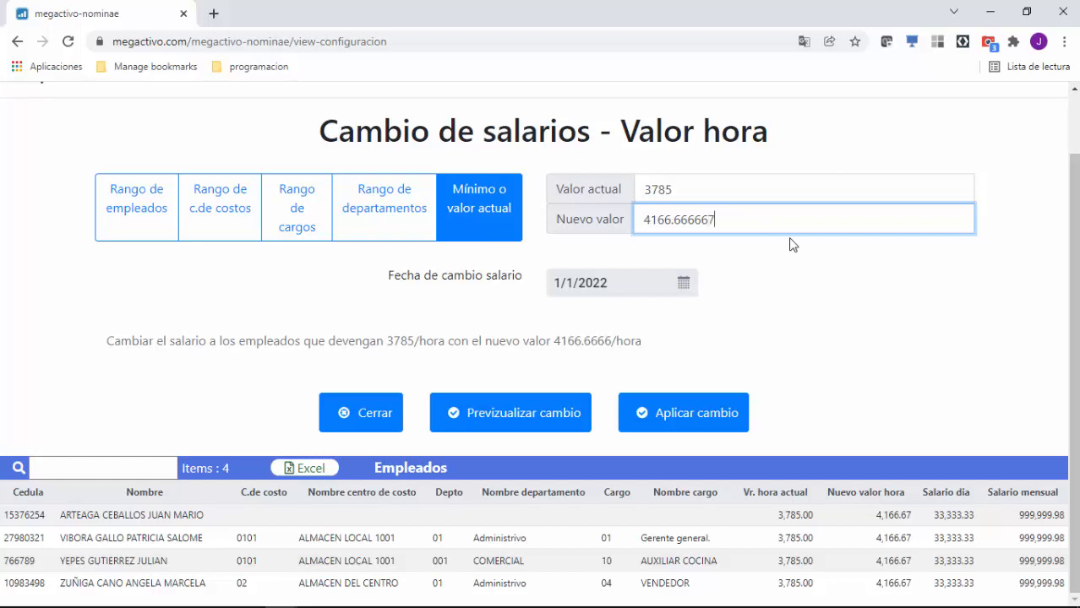
{"action": "left_click", "coordinate": [553, 414]}
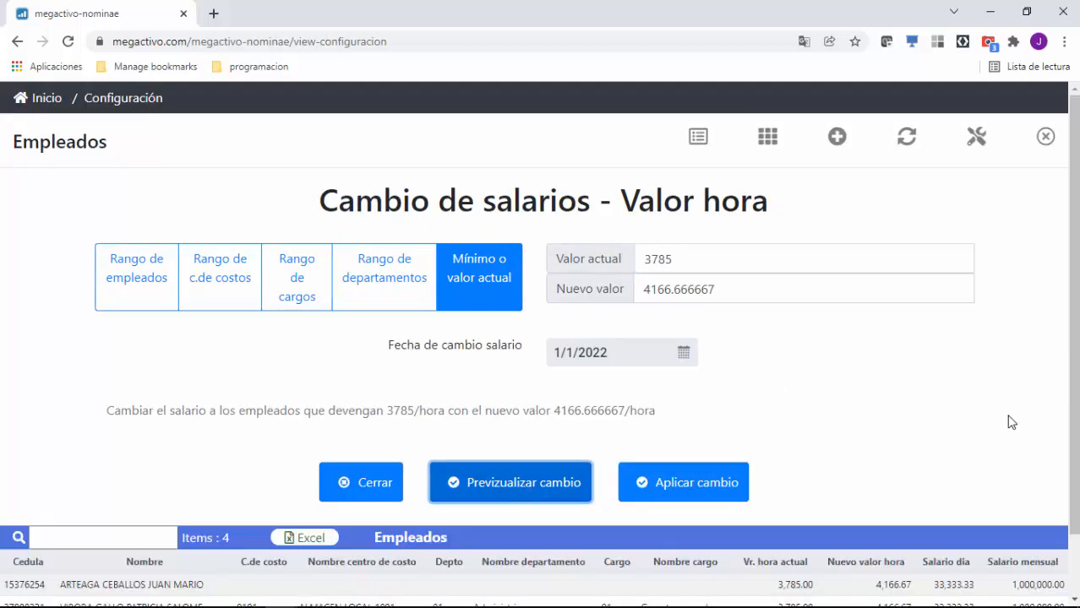
{"action": "scroll", "coordinate": [1011, 422], "scroll_direction": "down", "scroll_amount": 1}
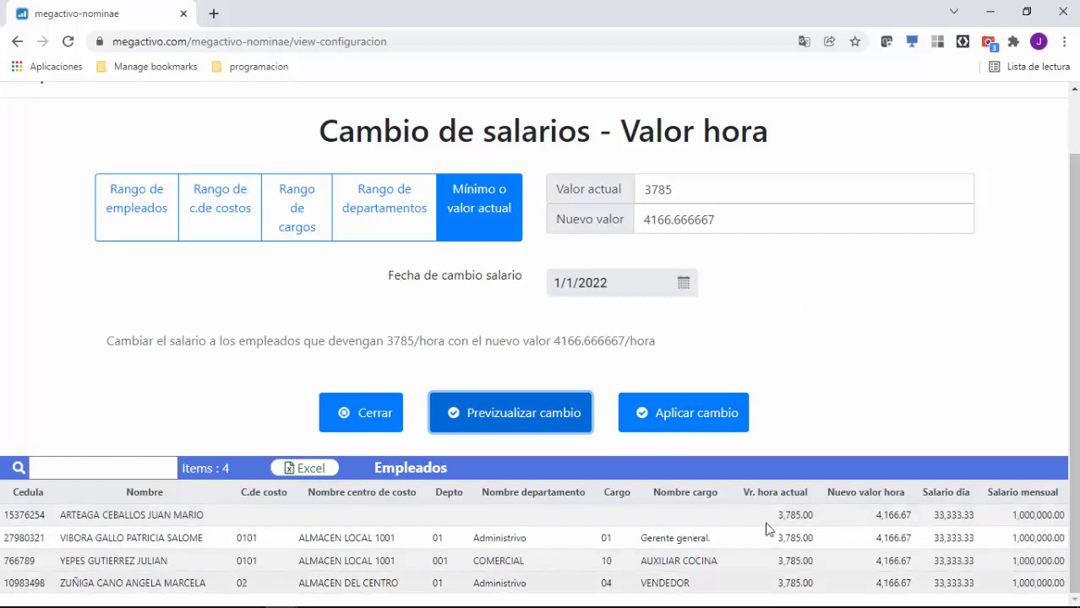
{"action": "left_click", "coordinate": [686, 415]}
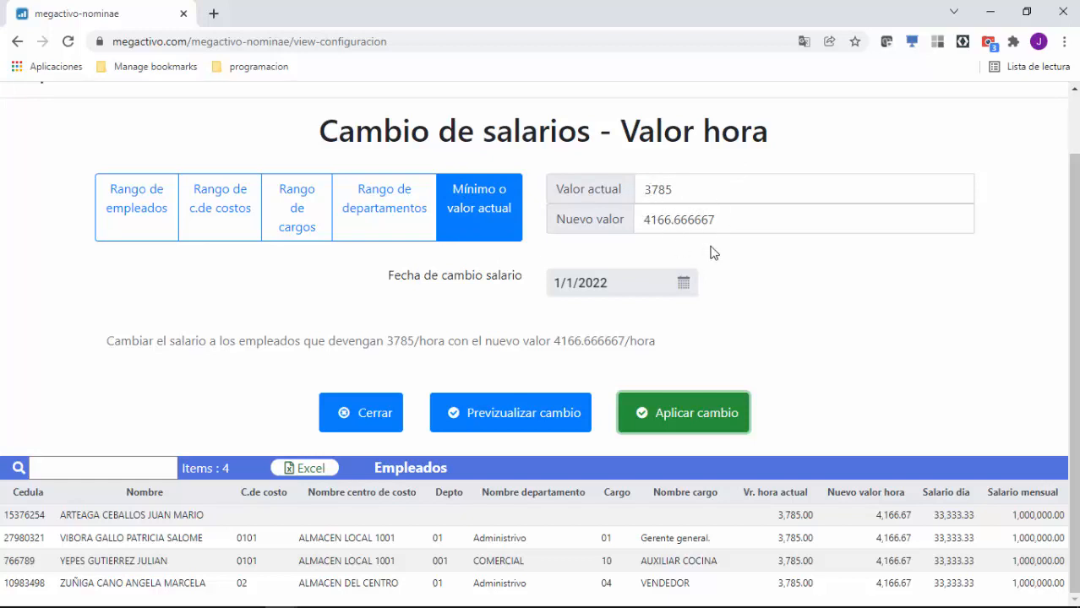
- Export the employee table to Excel and save the file in the noviembre folder
{"action": "left_click", "coordinate": [310, 469]}
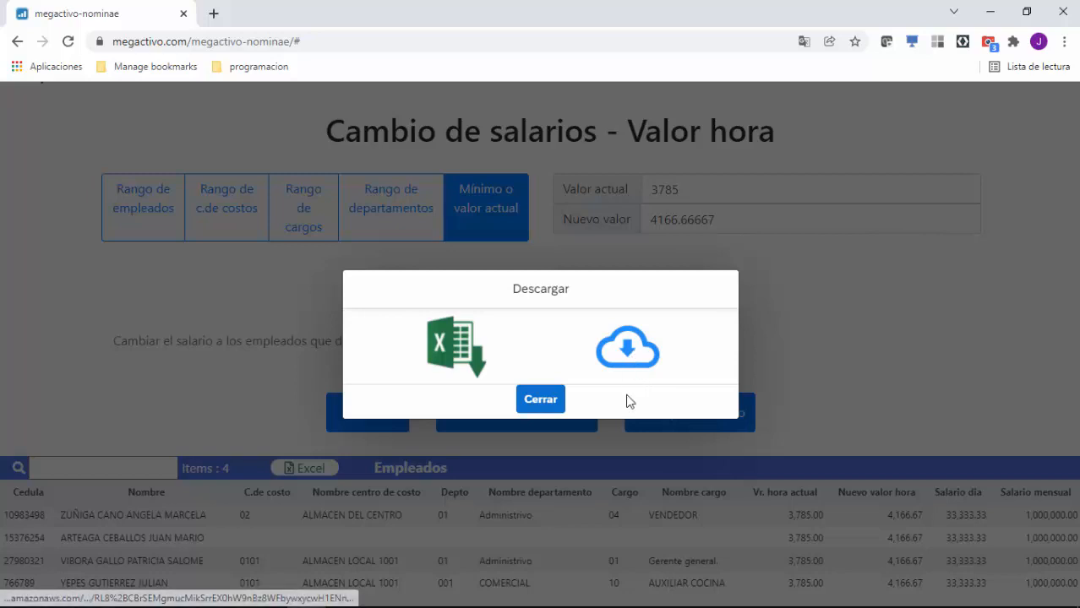
{"action": "left_click", "coordinate": [447, 345]}
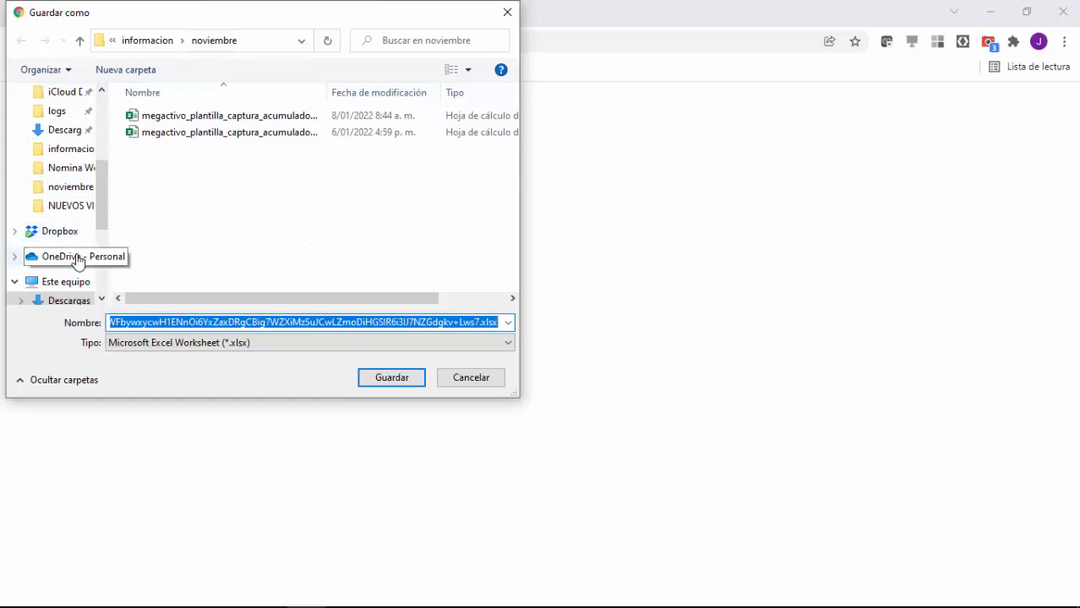
{"action": "left_click_drag", "start_coordinate": [101, 206], "coordinate": [101, 127]}
{"action": "left_click", "coordinate": [381, 380]}
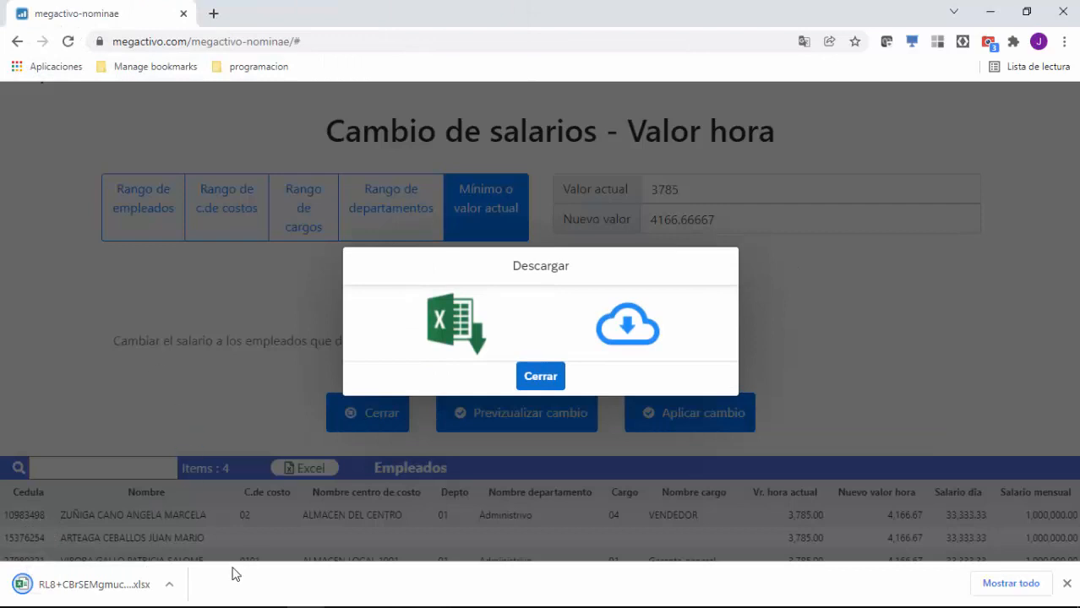
- Open the downloaded workbook in Excel from its containing folder and enable editing
{"action": "left_click", "coordinate": [169, 585]}
{"action": "left_click", "coordinate": [171, 531]}
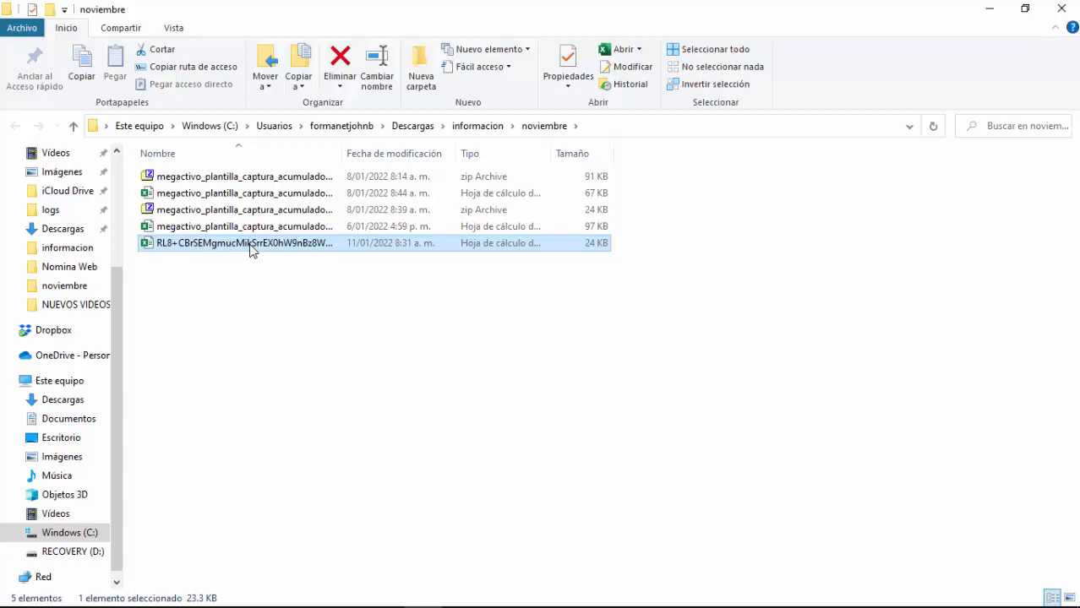
{"action": "double_click", "coordinate": [251, 243]}
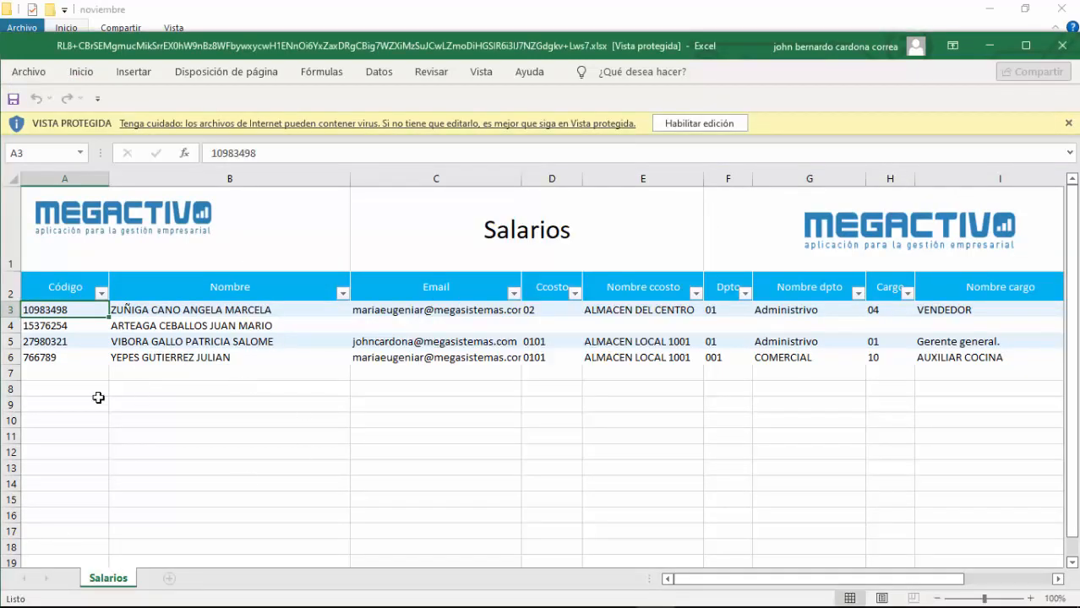
{"action": "left_click", "coordinate": [697, 126]}
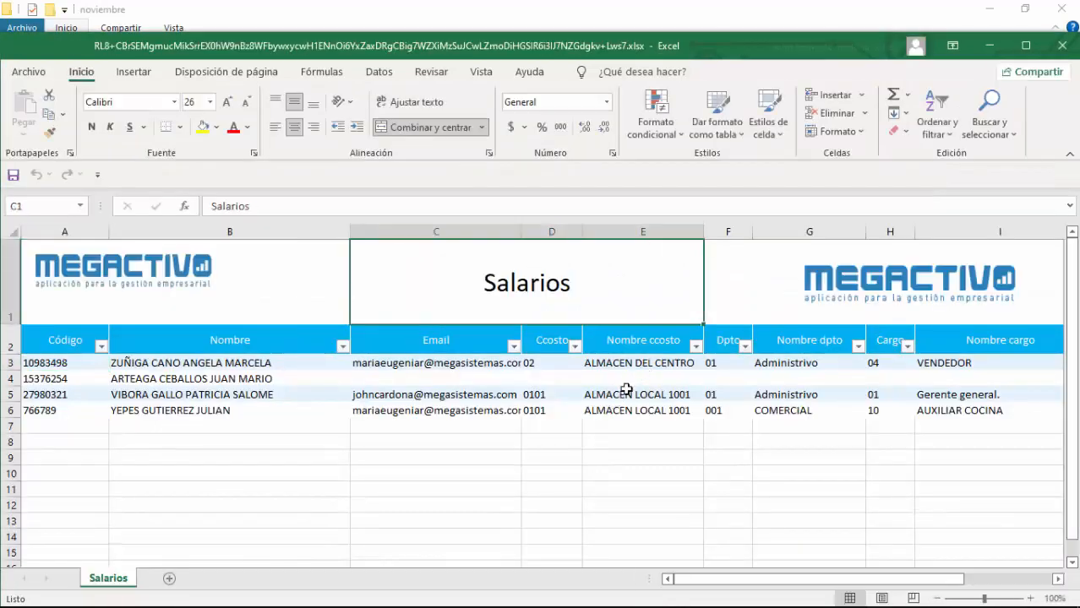
- Examine the current and new hourly values and the daily and monthly salaries in the Salarios sheet, then return to the browser
{"action": "left_click", "coordinate": [629, 393]}
{"action": "key", "text": "Right"}
{"action": "key", "text": "Right"}
{"action": "key", "text": "Right"}
{"action": "key", "text": "Right"}
{"action": "key", "text": "Right"}
{"action": "key", "text": "Right"}
{"action": "key", "text": "Right"}
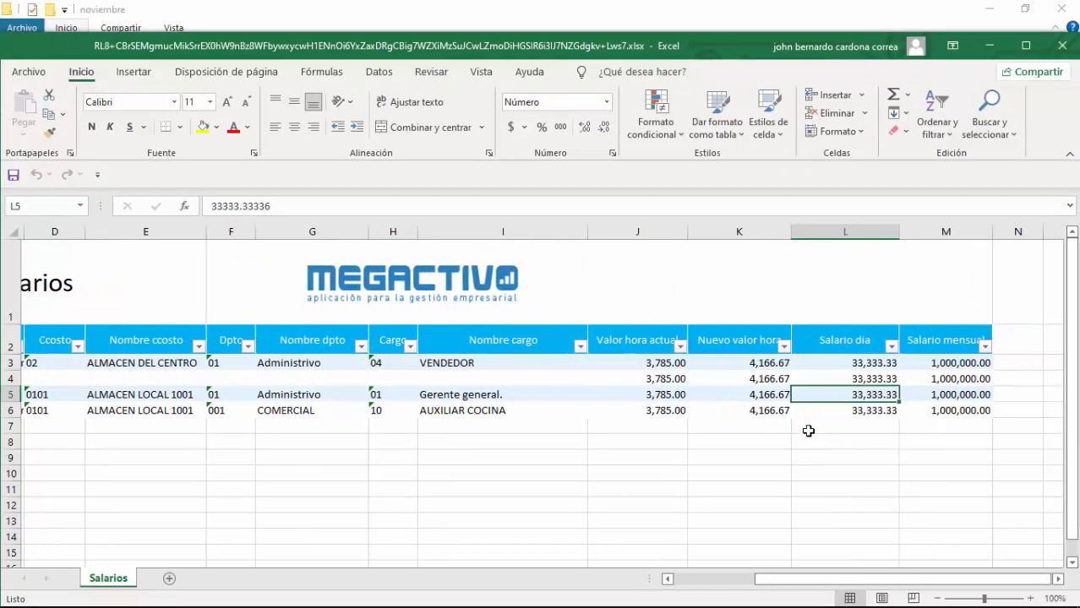
{"action": "key", "text": "Left"}
{"action": "key", "text": "Left"}
{"action": "key", "text": "Up"}
{"action": "key", "text": "Up"}
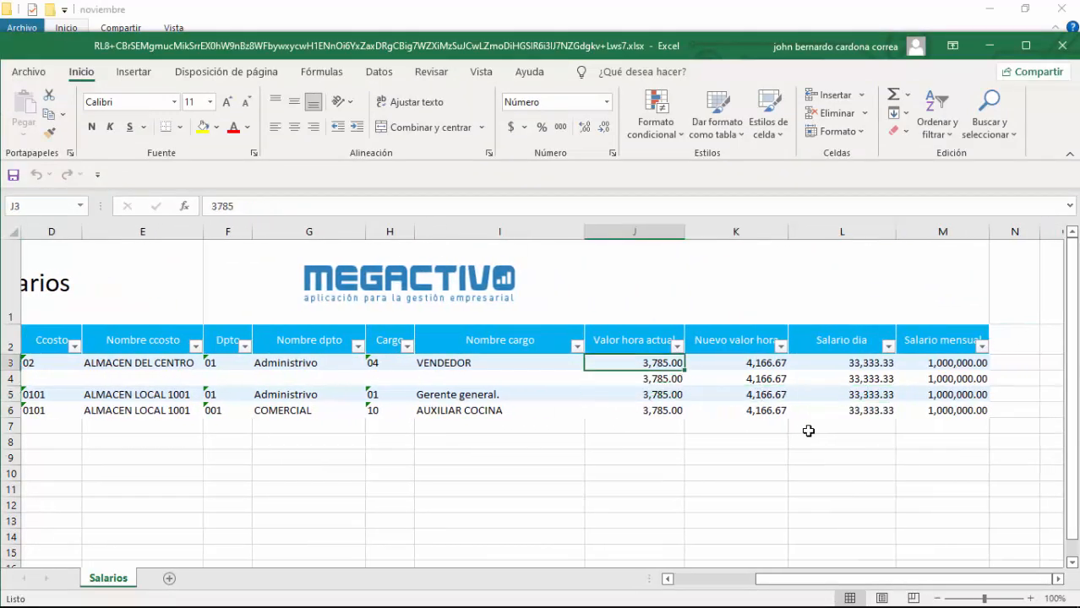
{"action": "key", "text": "Down"}
{"action": "key", "text": "Down"}
{"action": "key", "text": "Down"}
{"action": "key", "text": "Right"}
{"action": "key", "text": "Up"}
{"action": "key", "text": "Up"}
{"action": "key", "text": "Up"}
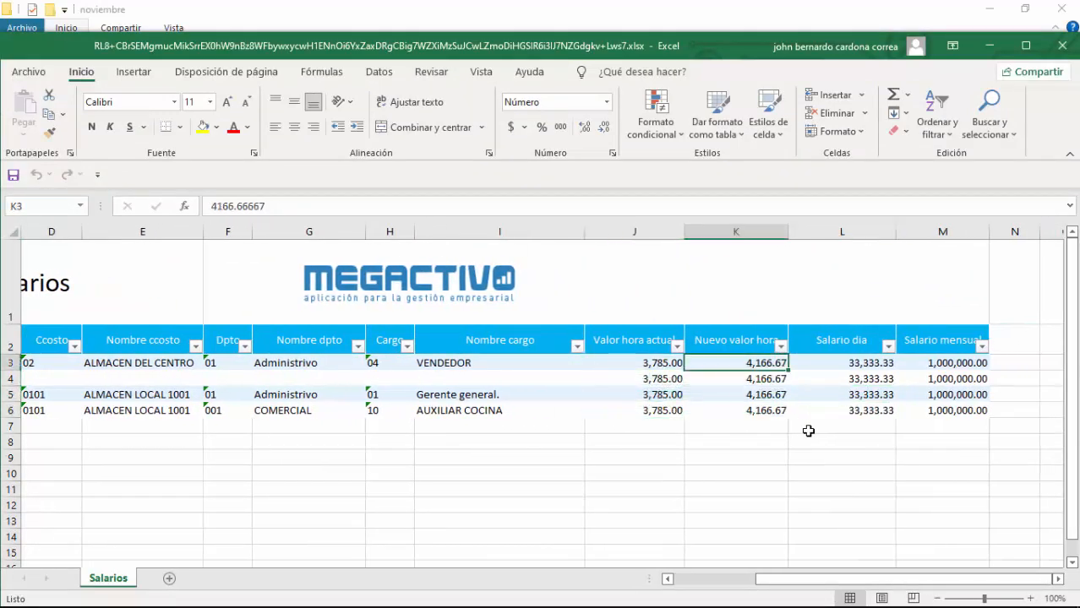
{"action": "key", "text": "Down"}
{"action": "key", "text": "Down"}
{"action": "key", "text": "Right"}
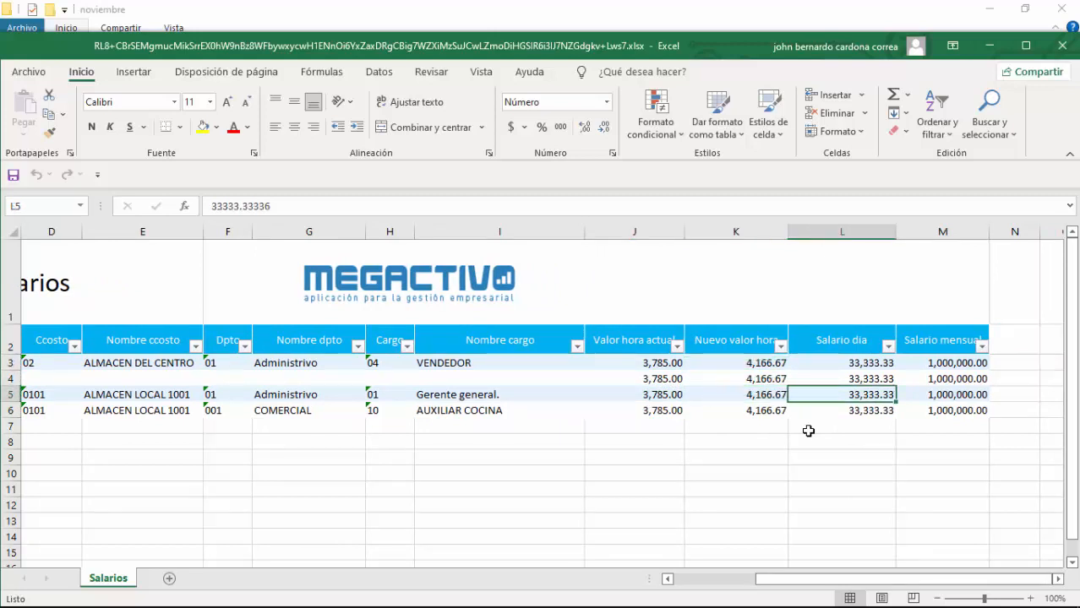
{"action": "key", "text": "Right"}
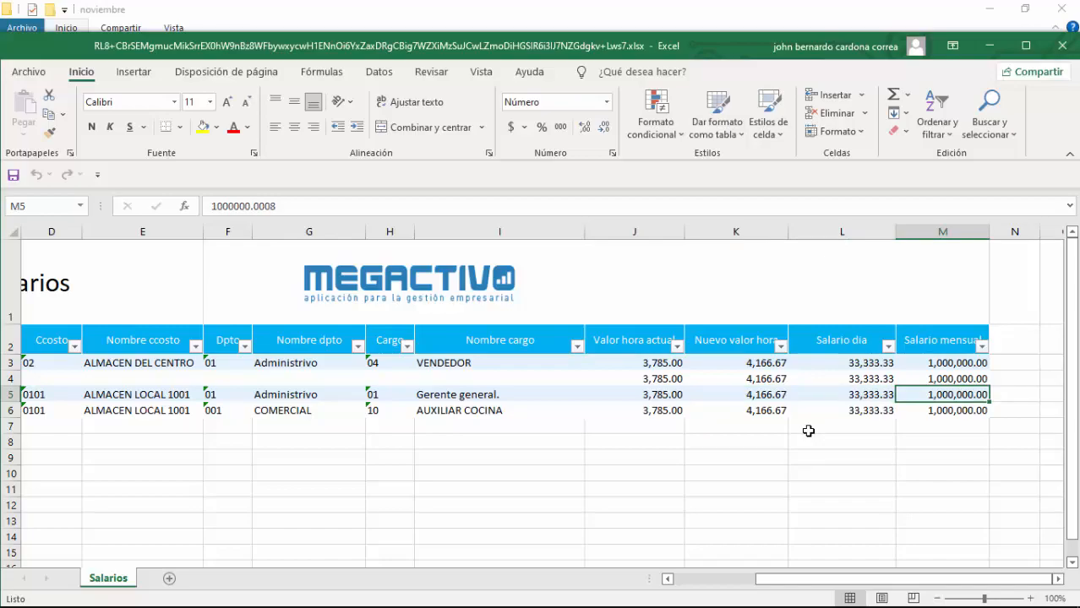
{"action": "key", "text": "alt+Tab"}
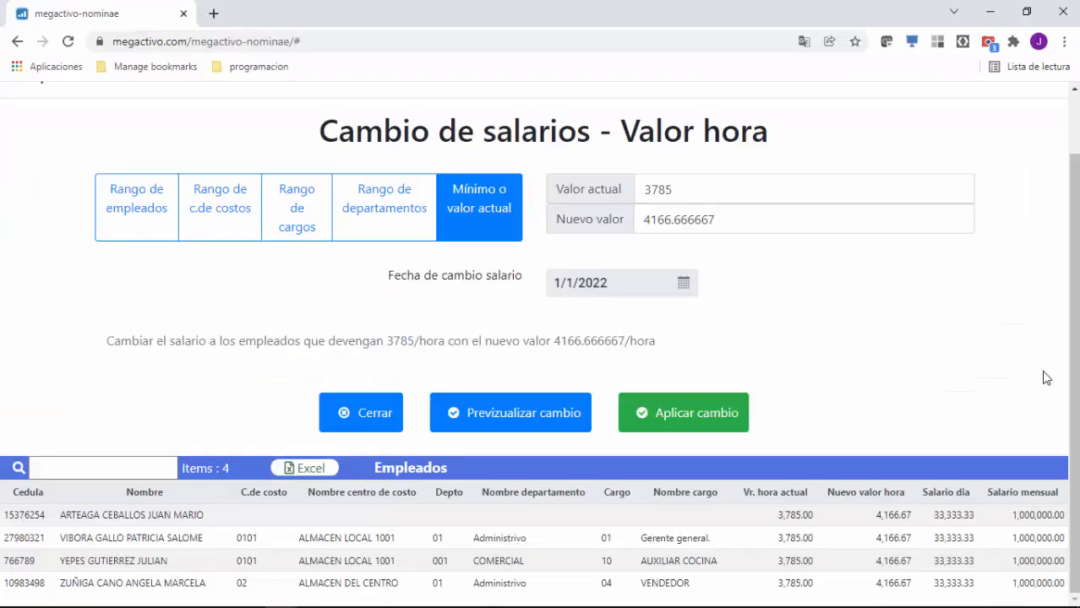